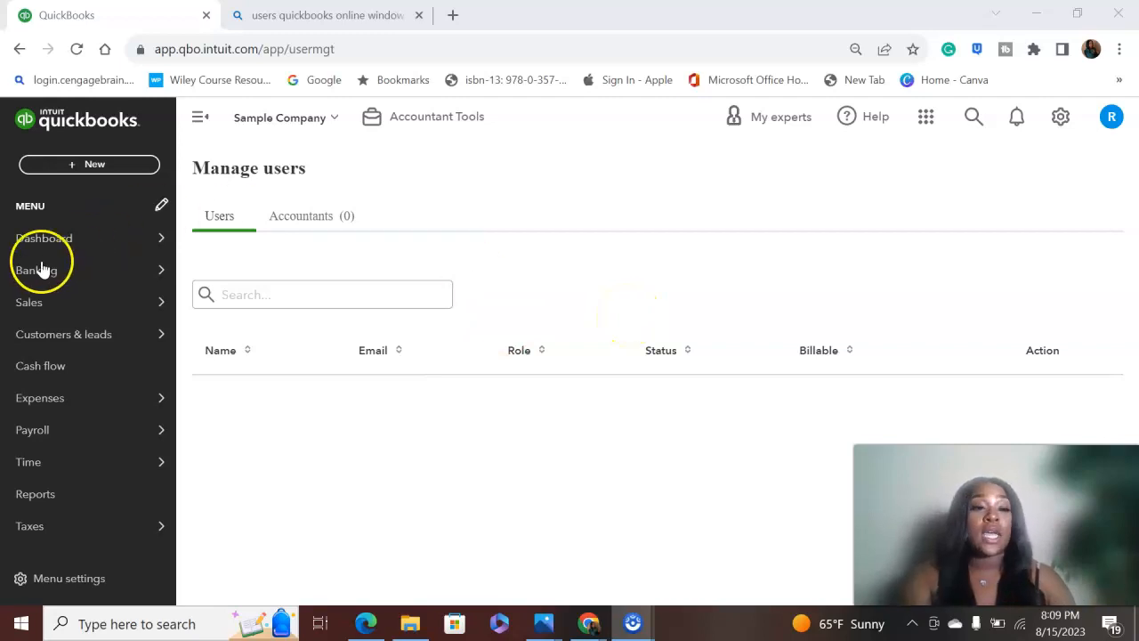
- Switch the sample company from Accountant view to Business view and dismiss the view notice
{"action": "mouse_move", "coordinate": [82, 223]}
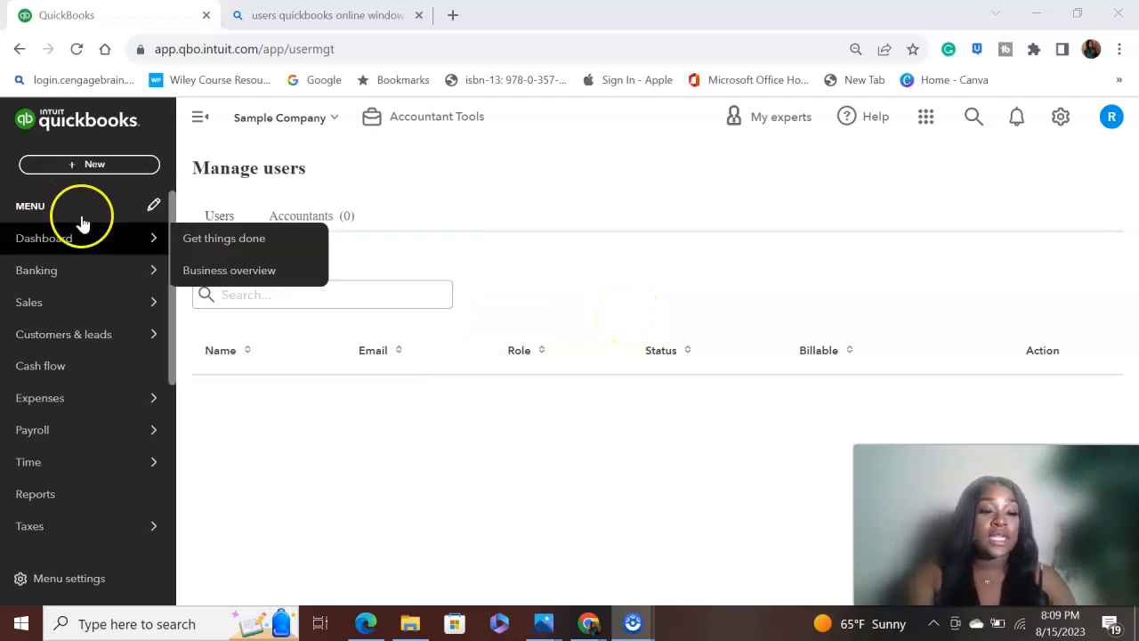
{"action": "left_click", "coordinate": [1061, 117]}
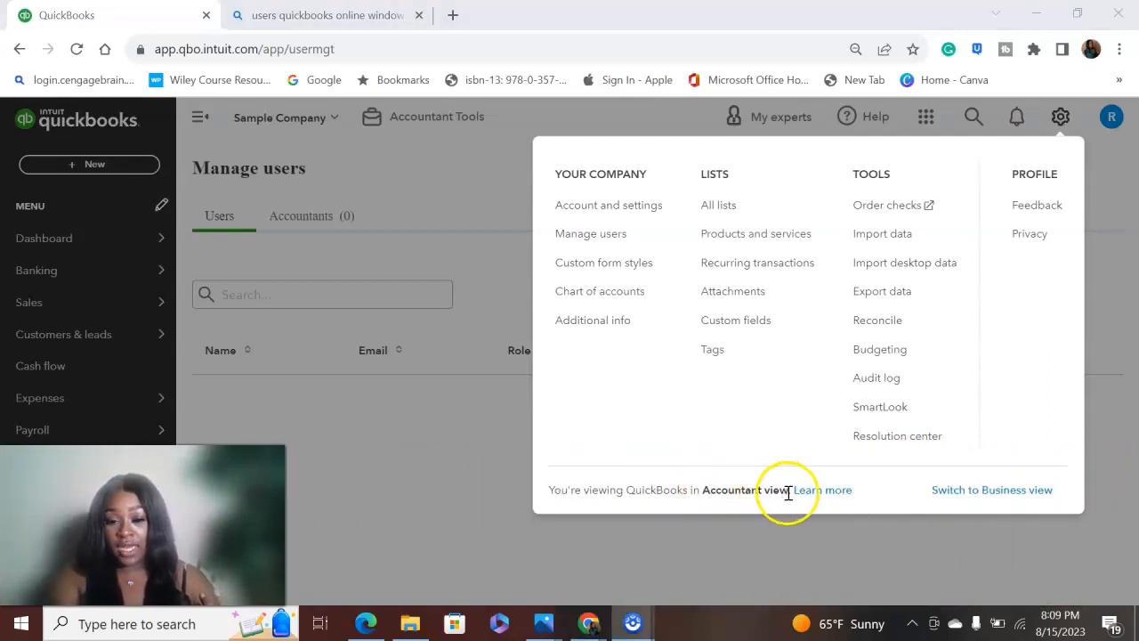
{"action": "left_click", "coordinate": [1001, 491]}
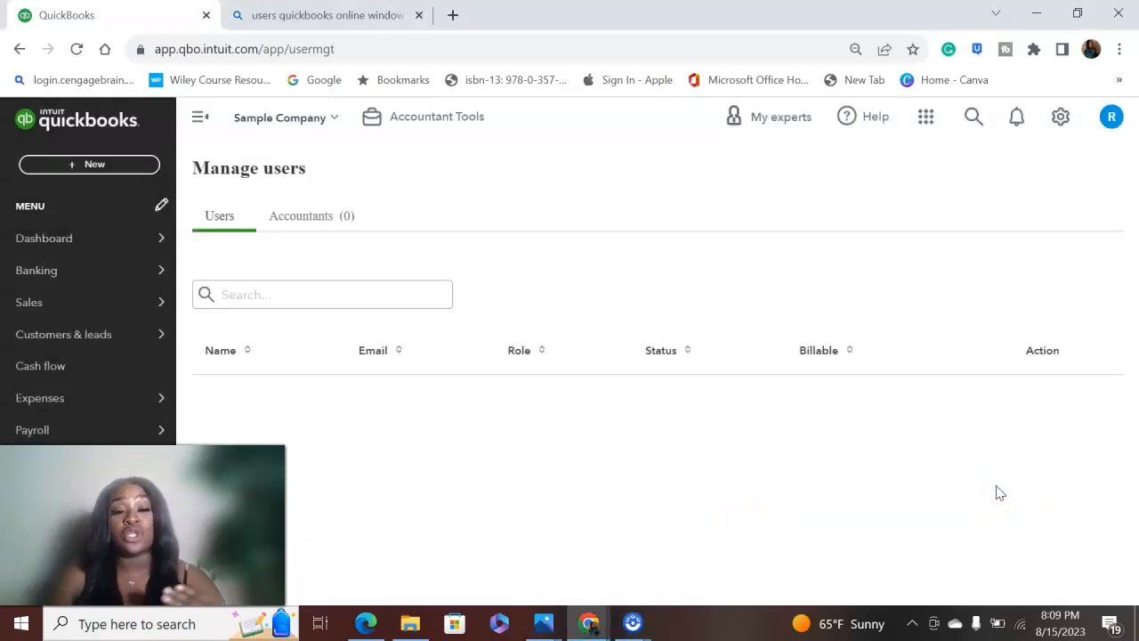
{"action": "left_click", "coordinate": [737, 482]}
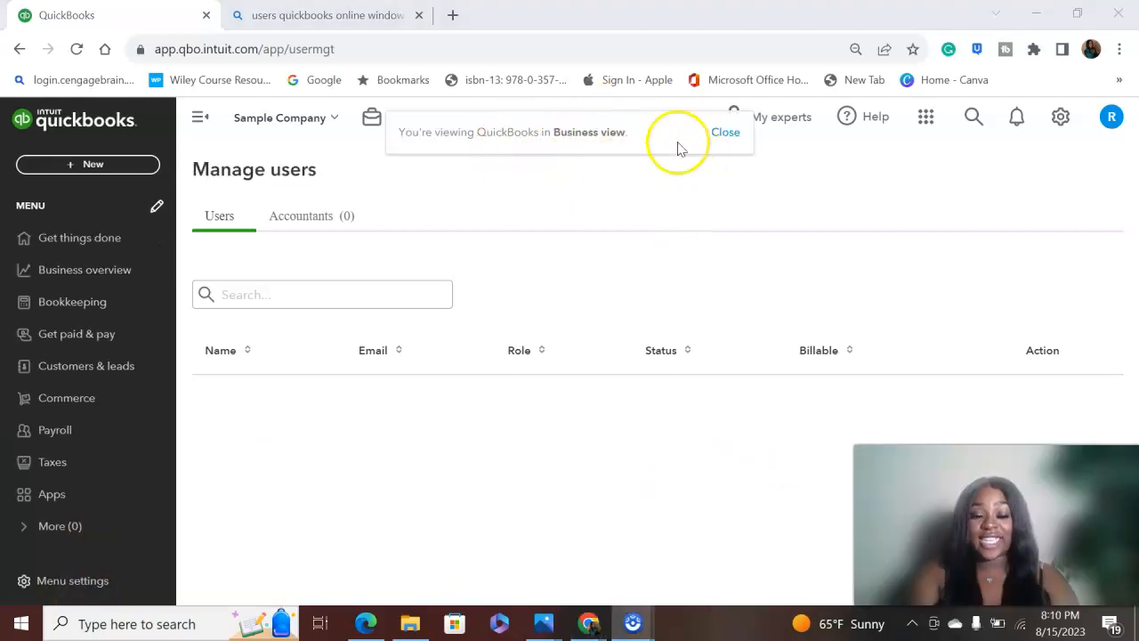
{"action": "left_click", "coordinate": [738, 142]}
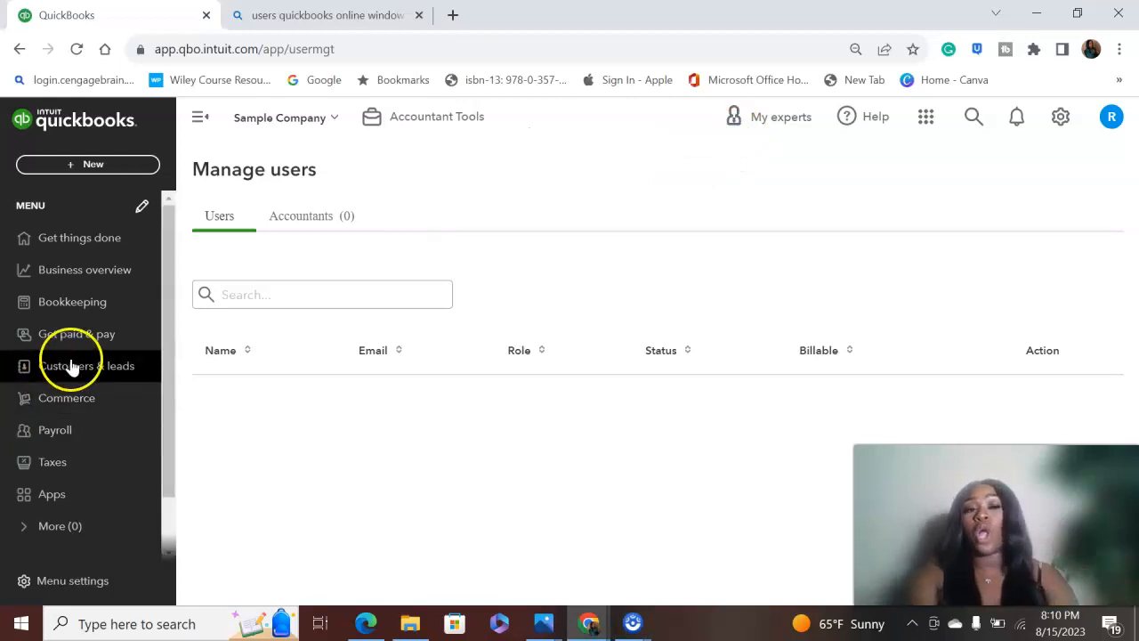
- Open the bank transactions under Bookkeeping and skip the introductory category review for the Checking account
{"action": "left_click", "coordinate": [75, 304]}
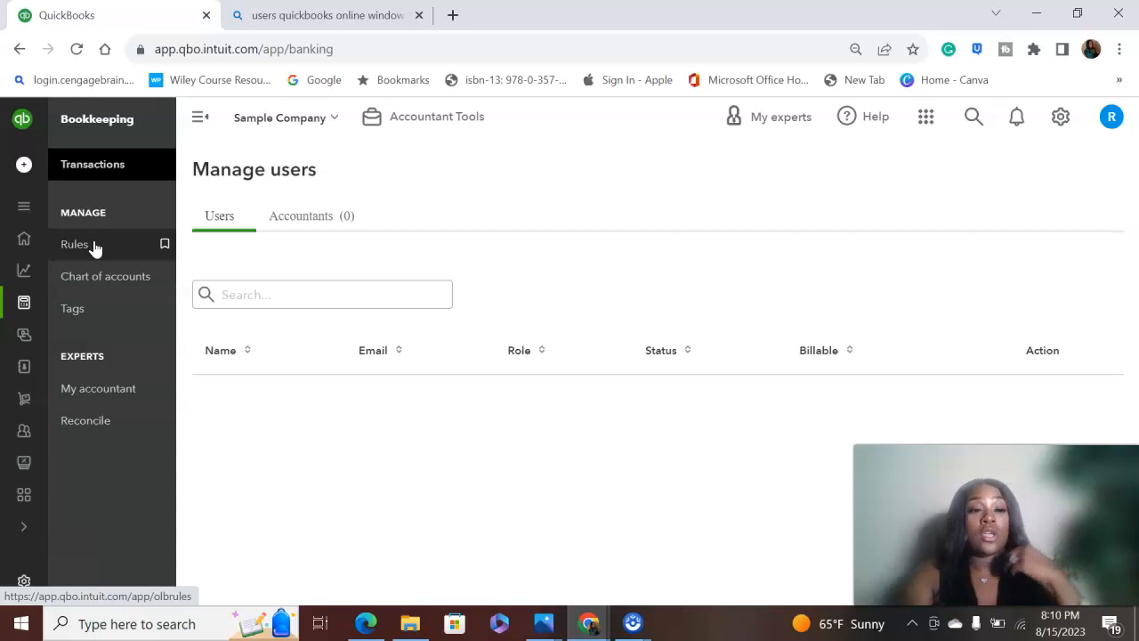
{"action": "left_click", "coordinate": [114, 173]}
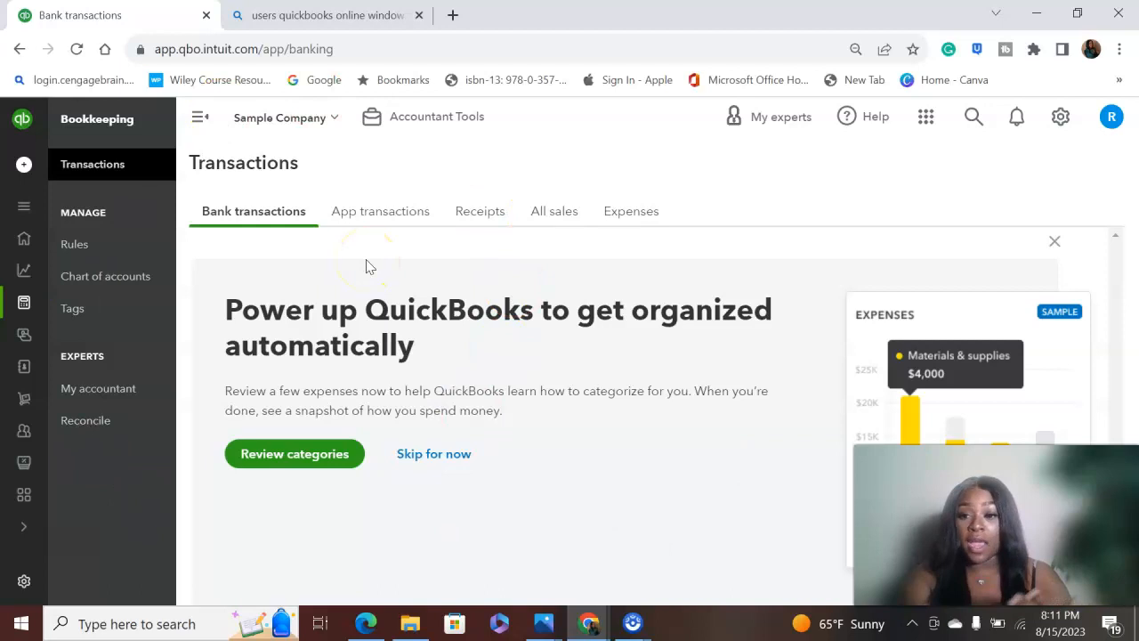
{"action": "left_click", "coordinate": [462, 464]}
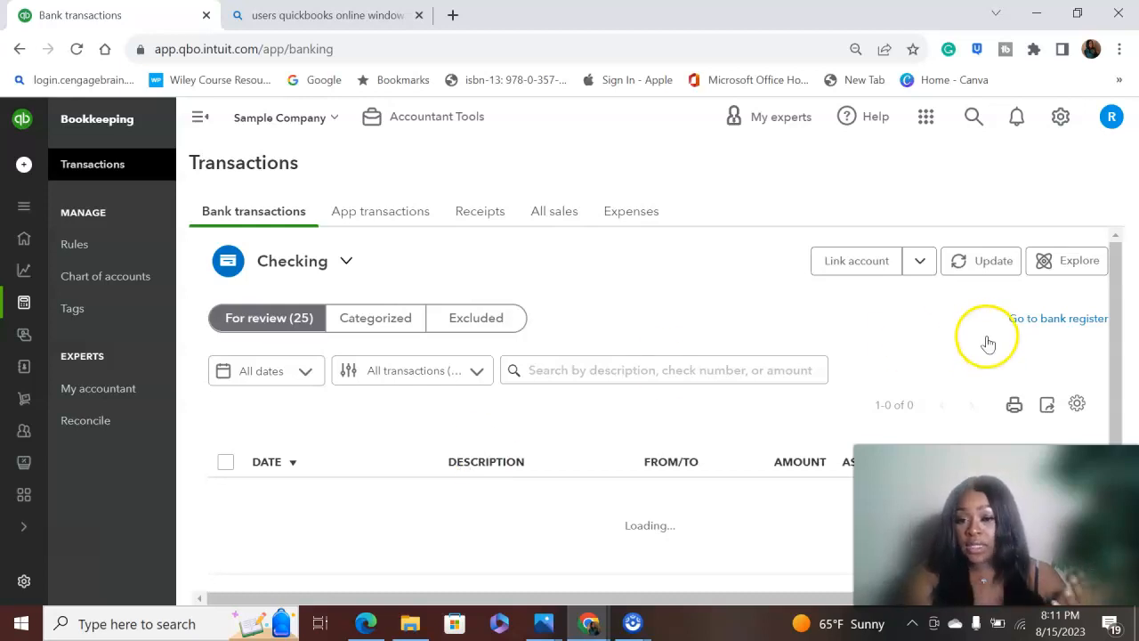
{"action": "left_click", "coordinate": [1116, 305]}
{"action": "left_click_drag", "start_coordinate": [1116, 305], "coordinate": [1123, 341]}
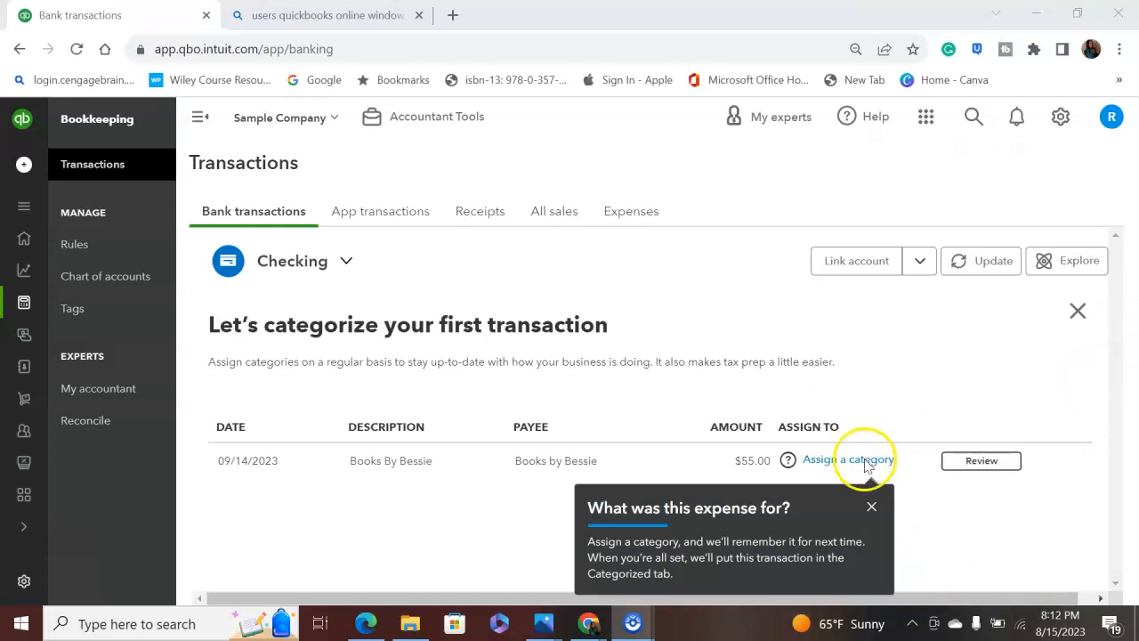
- Dismiss the category tip and expand the categorization details of the 09/14/2023 Books By Bessie transaction
{"action": "left_click", "coordinate": [874, 507]}
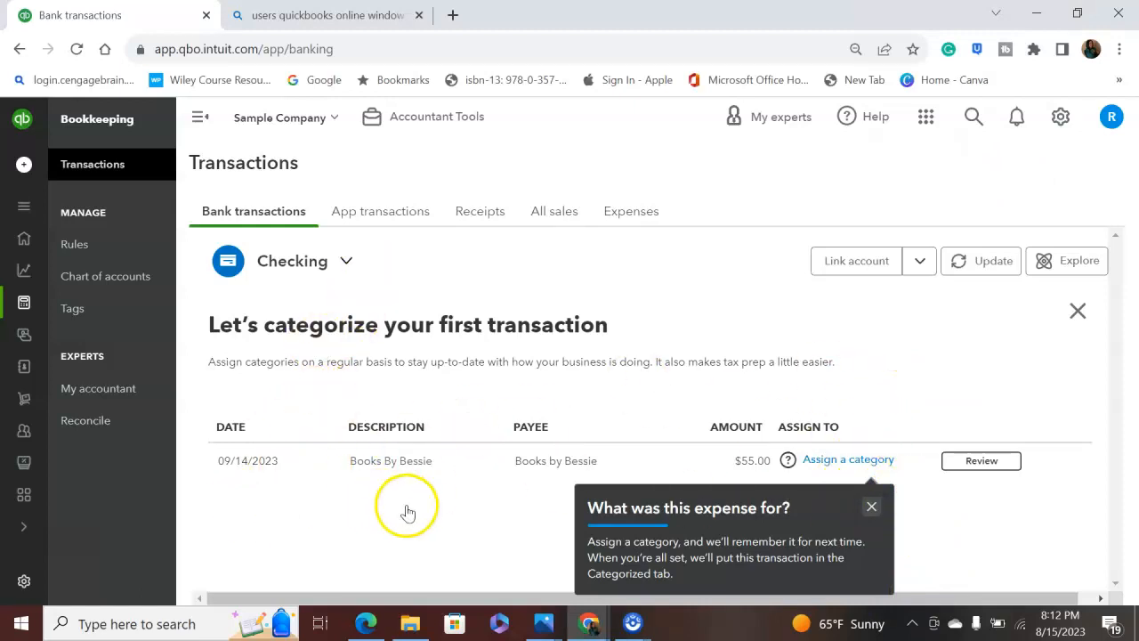
{"action": "left_click", "coordinate": [788, 479]}
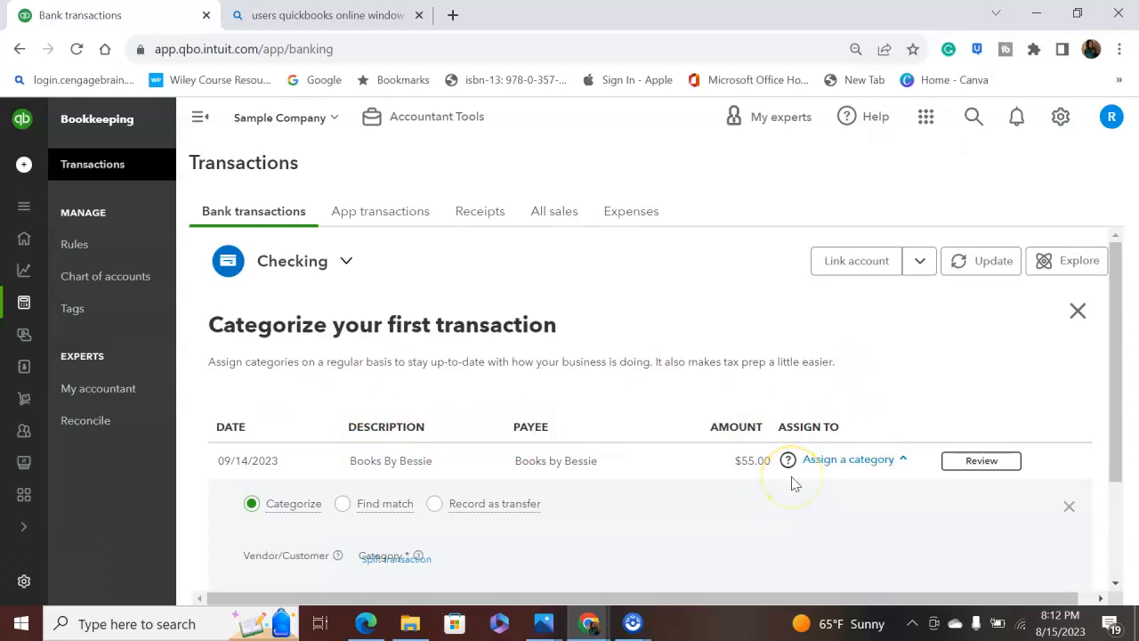
{"action": "mouse_move", "coordinate": [271, 506]}
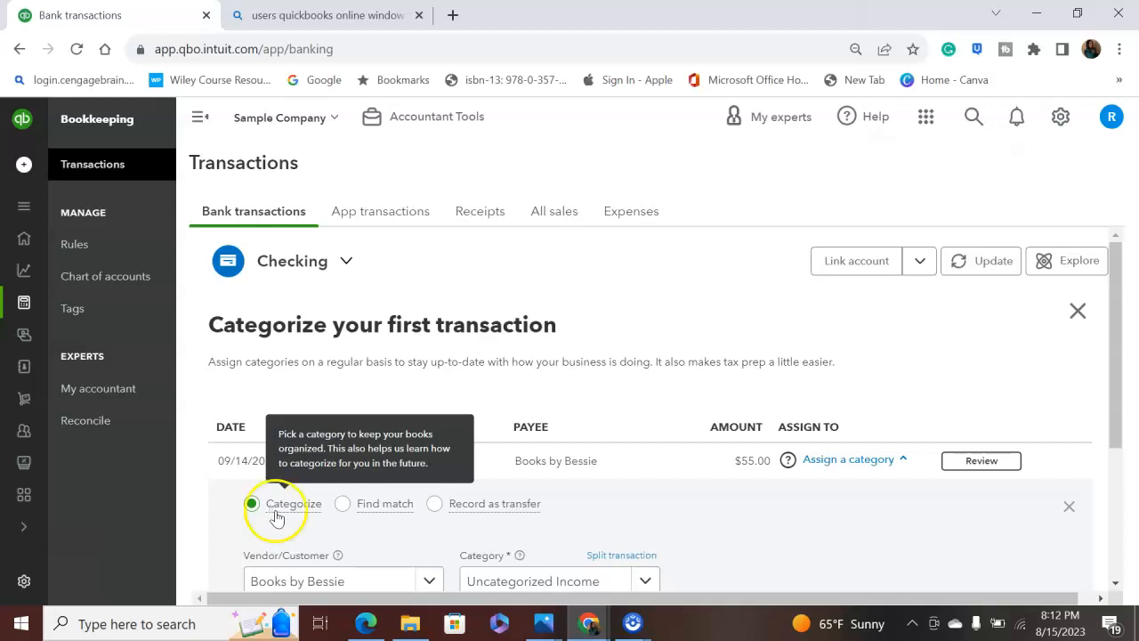
{"action": "left_click_drag", "start_coordinate": [1116, 399], "coordinate": [1132, 474]}
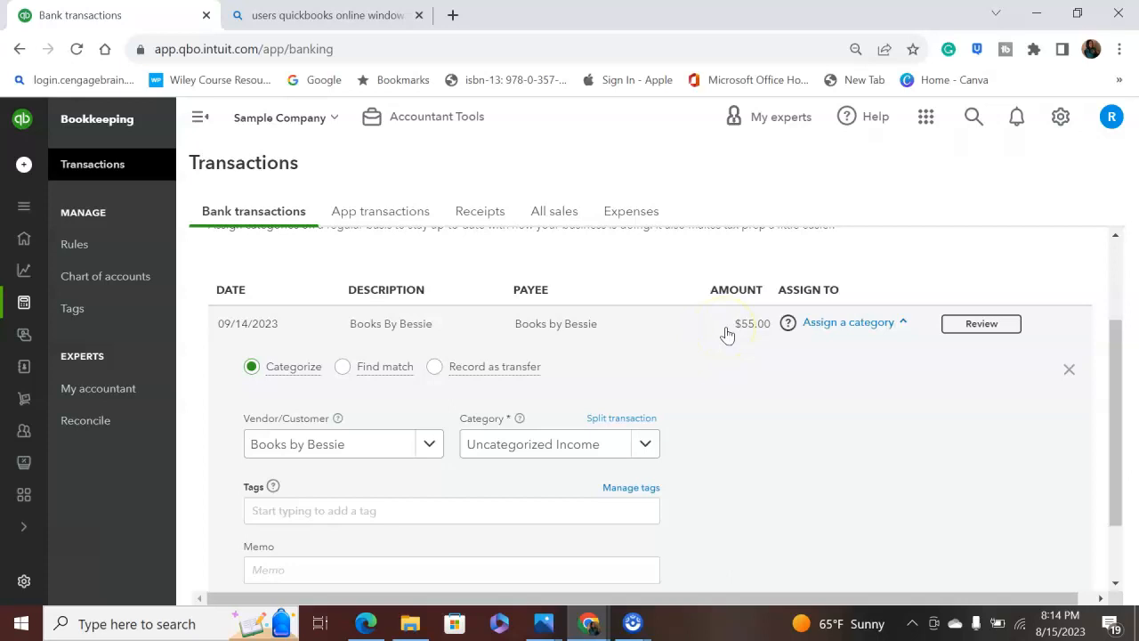
- Categorize the Books By Bessie transaction as Sales of Product Income, confirm it and dismiss the follow-up messages
{"action": "left_click", "coordinate": [620, 450]}
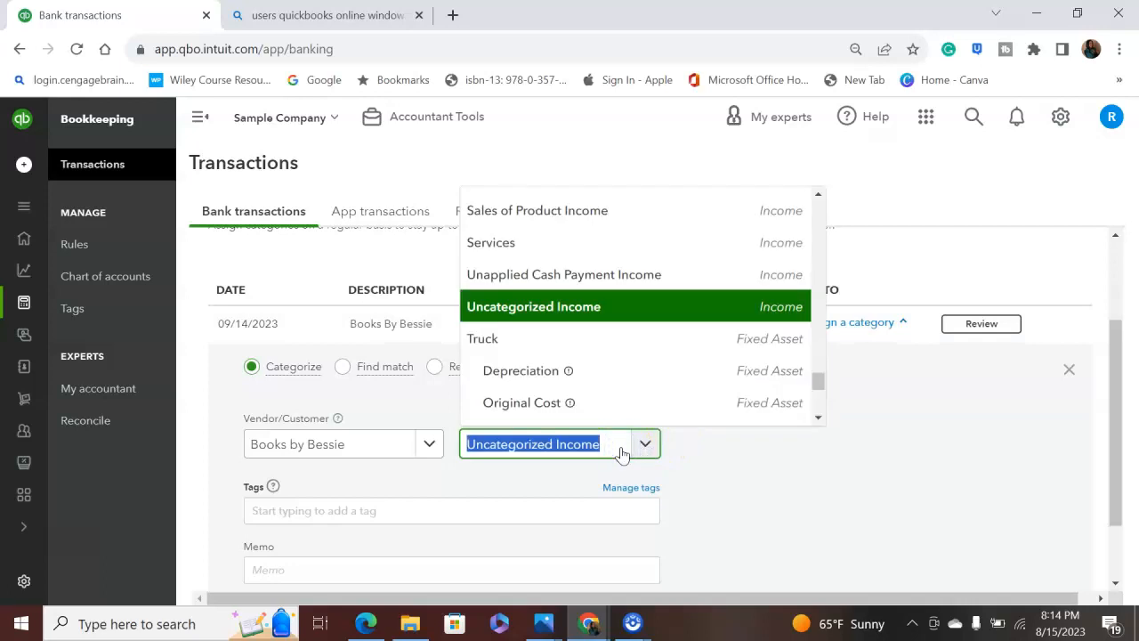
{"action": "key", "text": "BackSpace"}
{"action": "type", "text": "sal"}
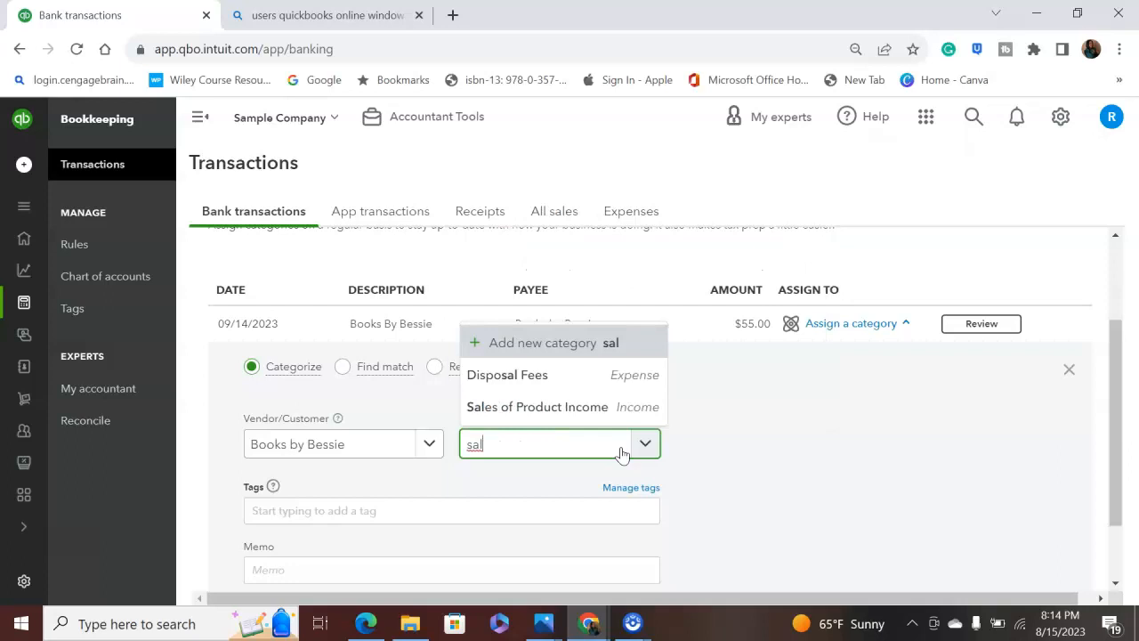
{"action": "left_click", "coordinate": [583, 414]}
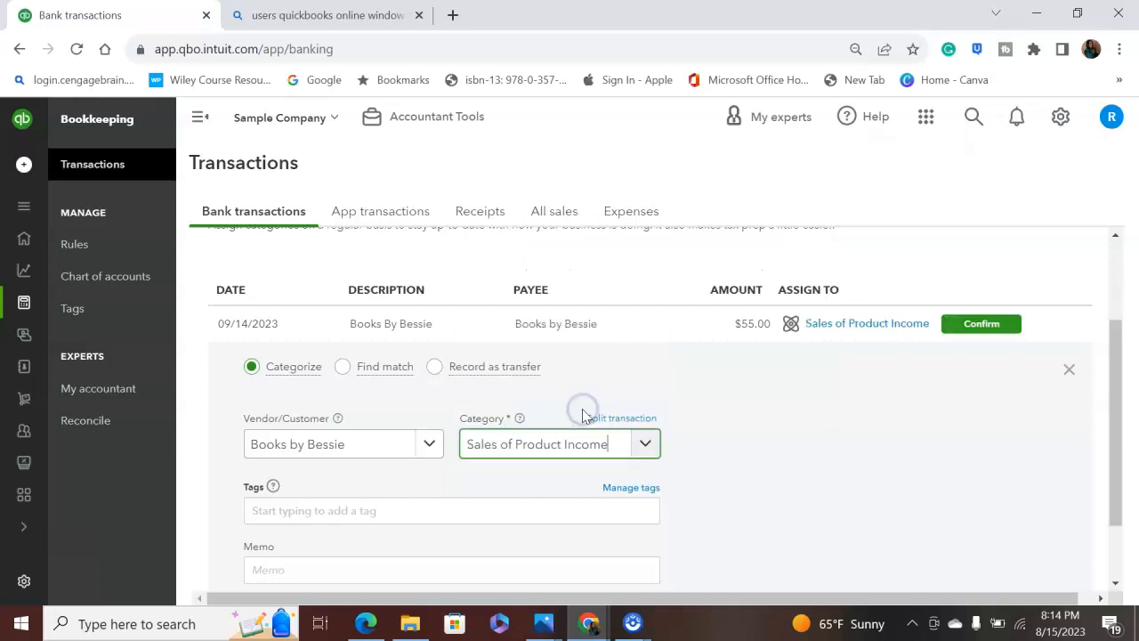
{"action": "left_click", "coordinate": [1001, 325]}
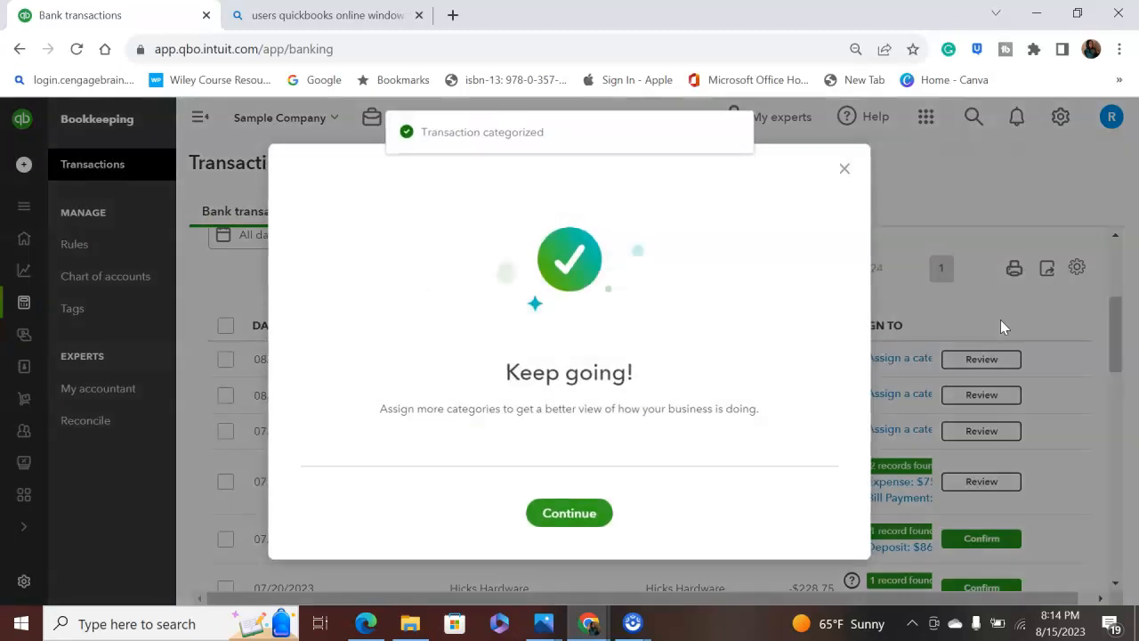
{"action": "left_click", "coordinate": [569, 514]}
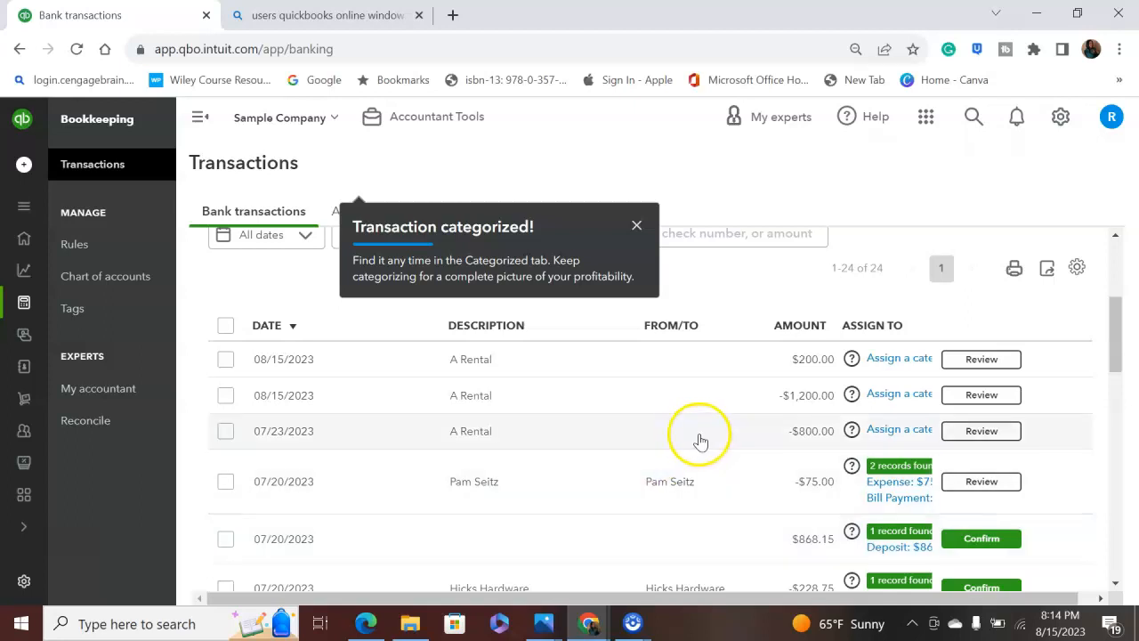
{"action": "left_click", "coordinate": [637, 226]}
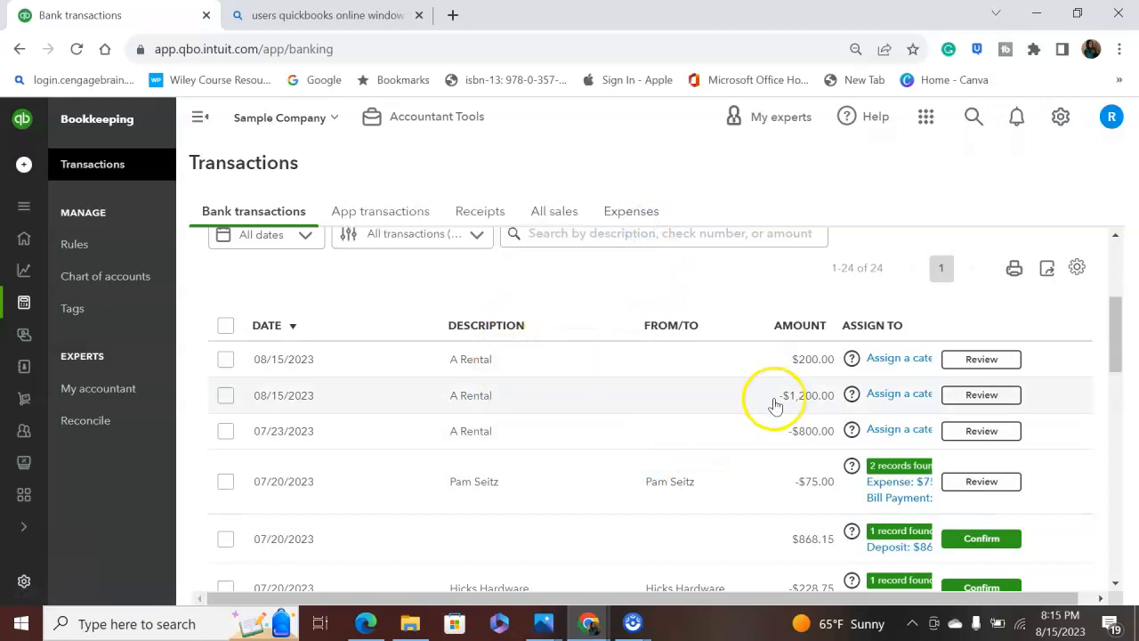
- Expand the $200.00 A Rental transaction dated 08/15/2023 and set its customer to Cool Cars
{"action": "left_click", "coordinate": [757, 372]}
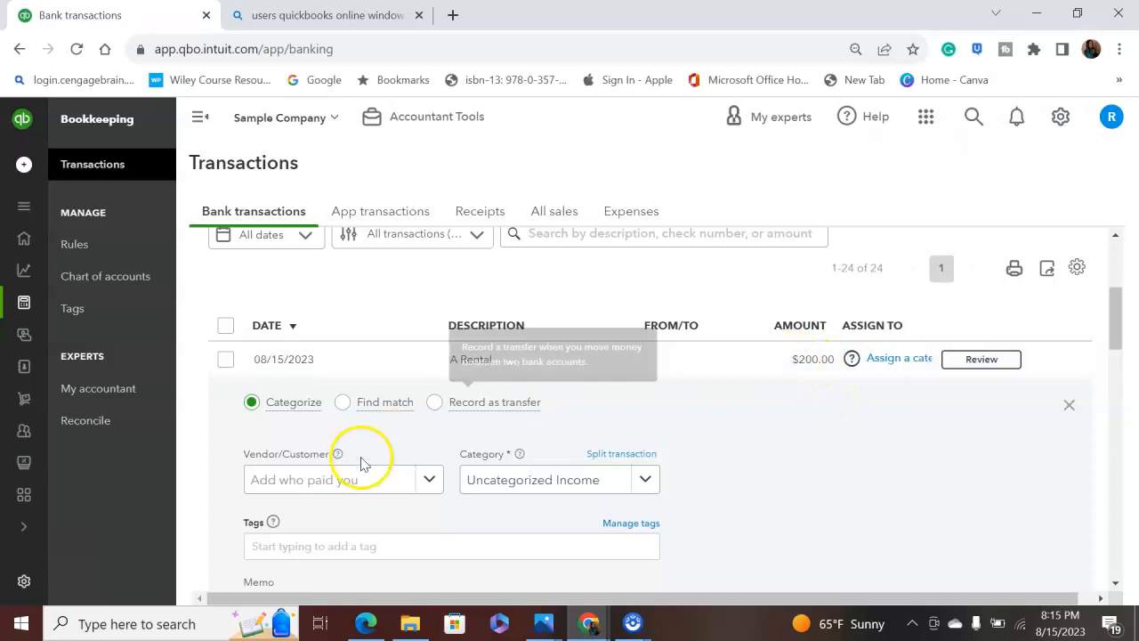
{"action": "left_click", "coordinate": [354, 486]}
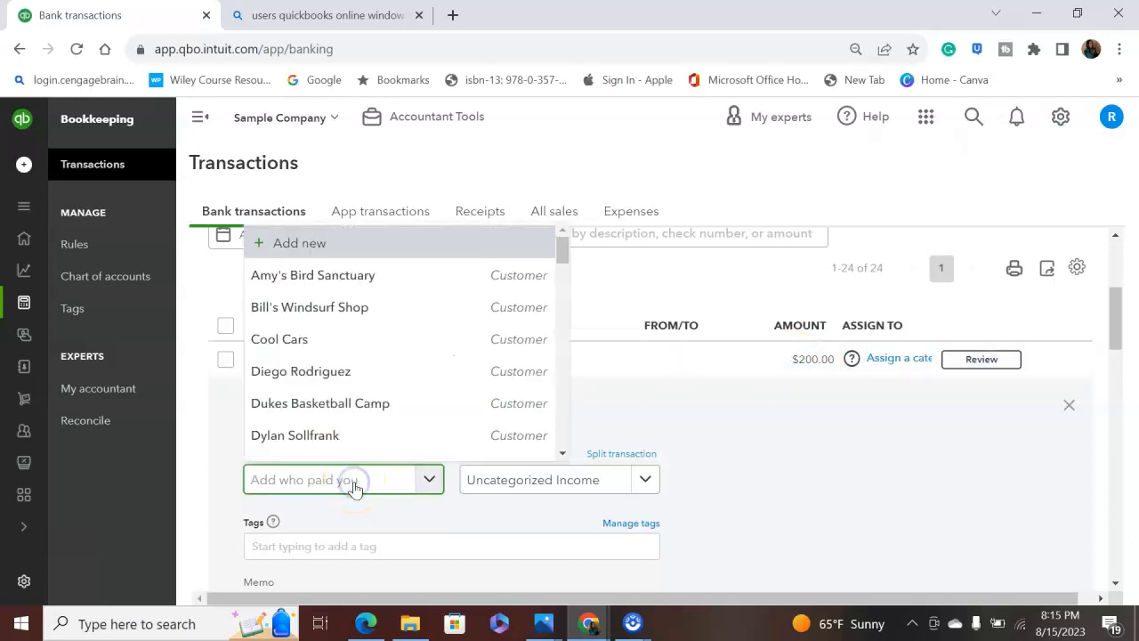
{"action": "left_click", "coordinate": [364, 354]}
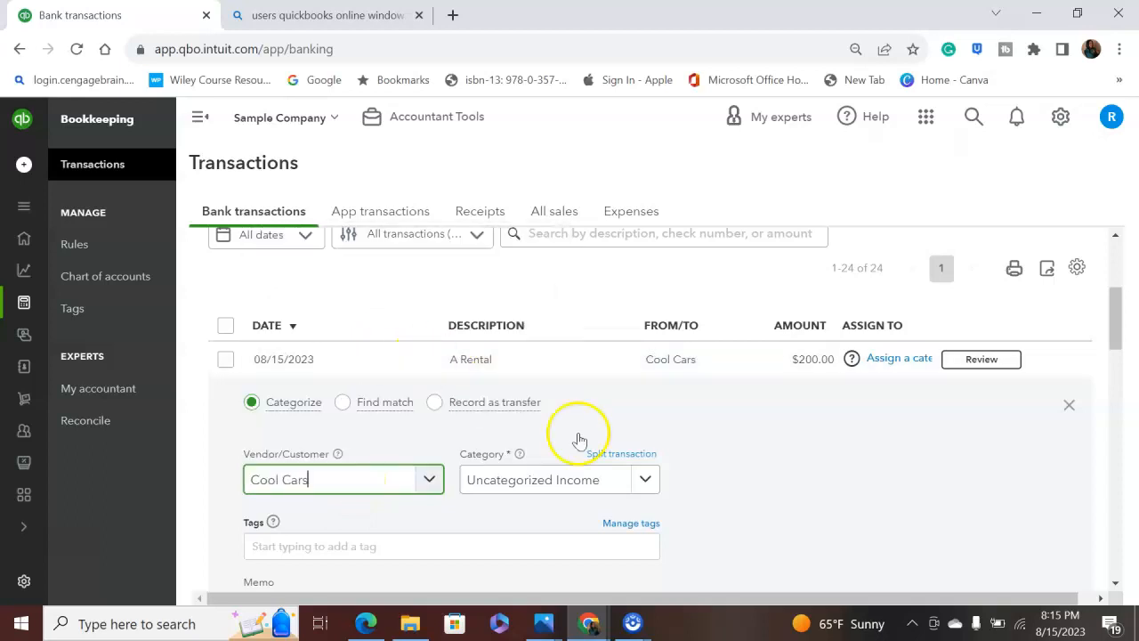
- Start a new category from the entry "sales" for the A Rental transaction and set its account type to Income
{"action": "left_click", "coordinate": [602, 482]}
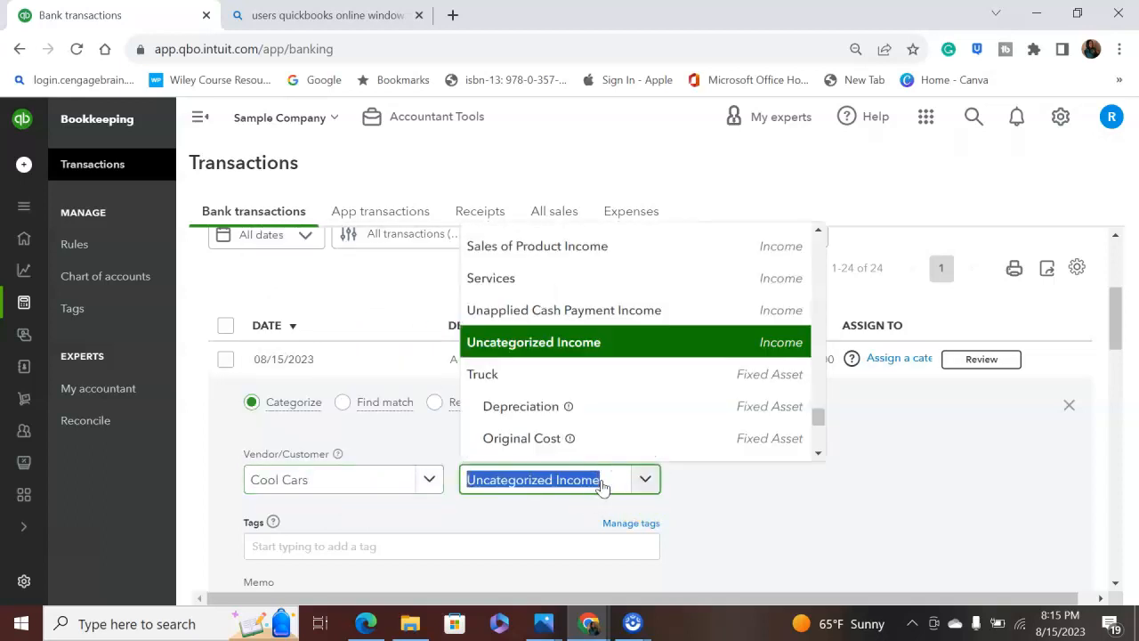
{"action": "type", "text": "sales"}
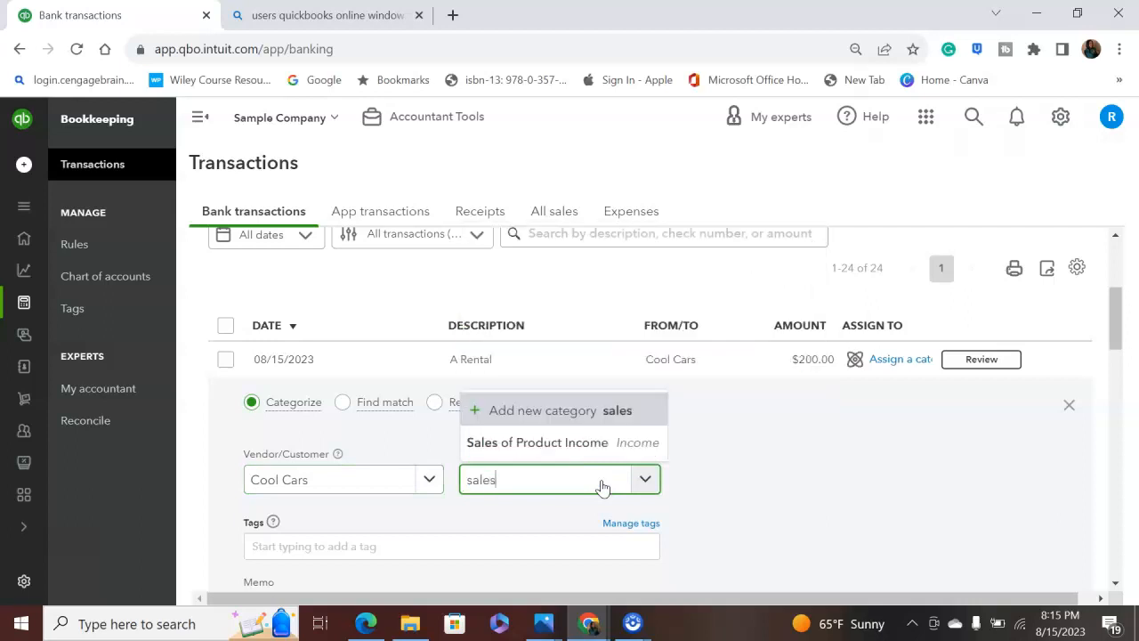
{"action": "left_click", "coordinate": [552, 411]}
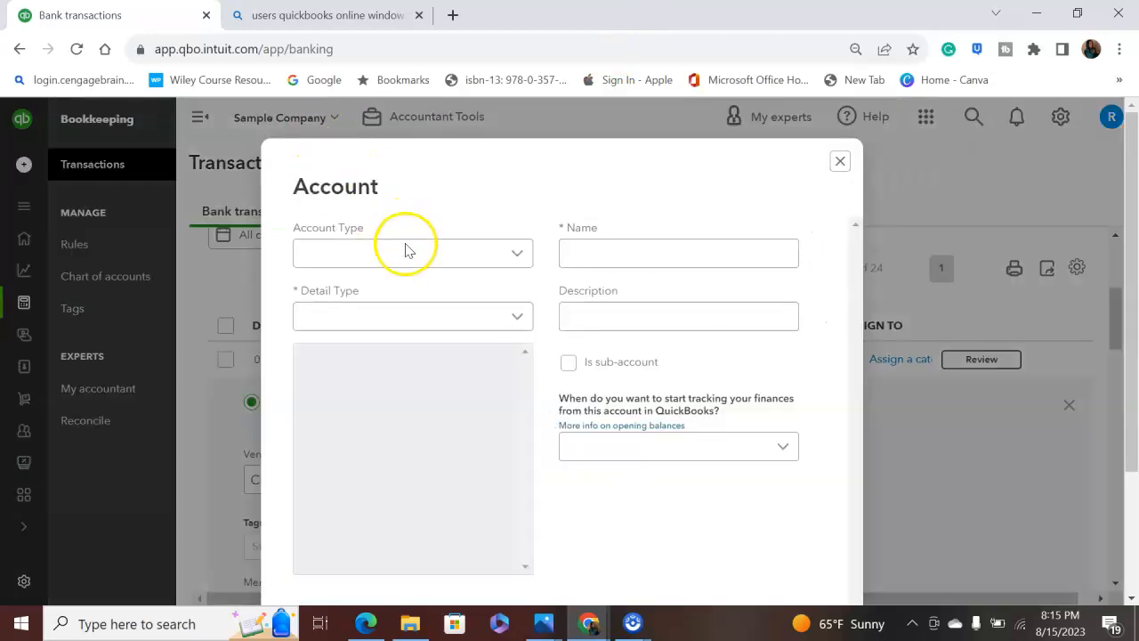
{"action": "left_click", "coordinate": [408, 253]}
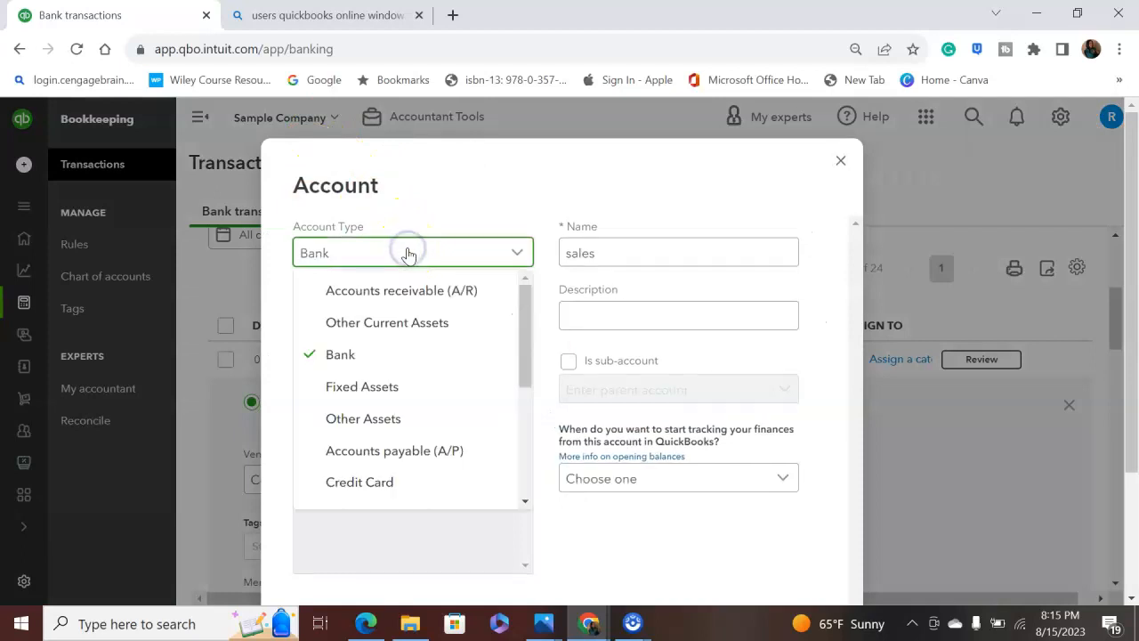
{"action": "left_click_drag", "start_coordinate": [521, 314], "coordinate": [521, 437]}
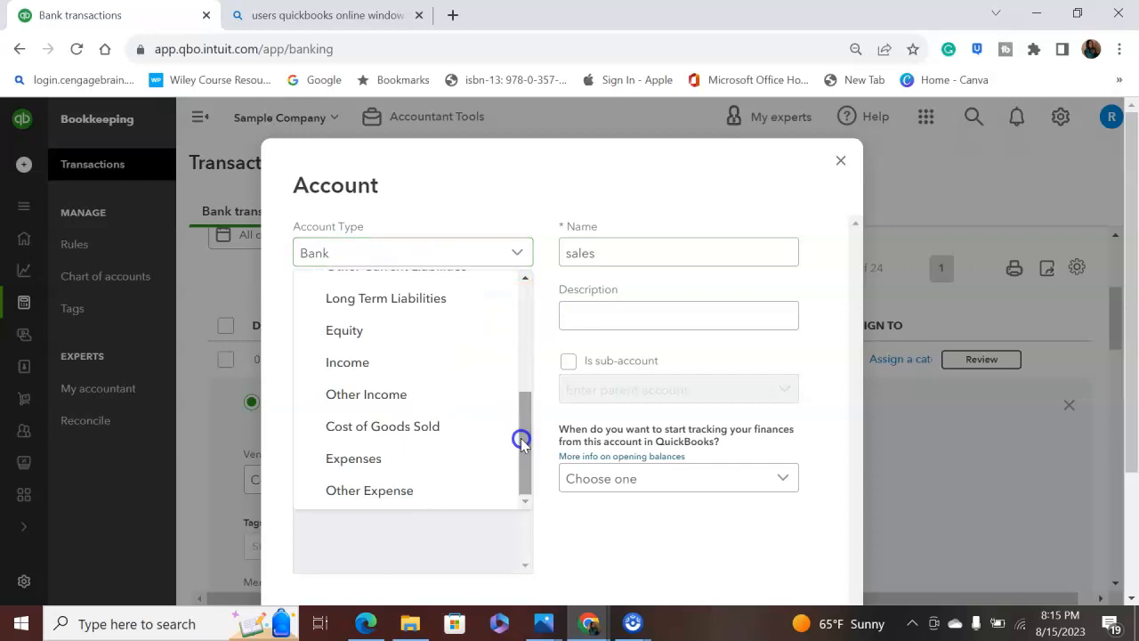
{"action": "left_click", "coordinate": [446, 372]}
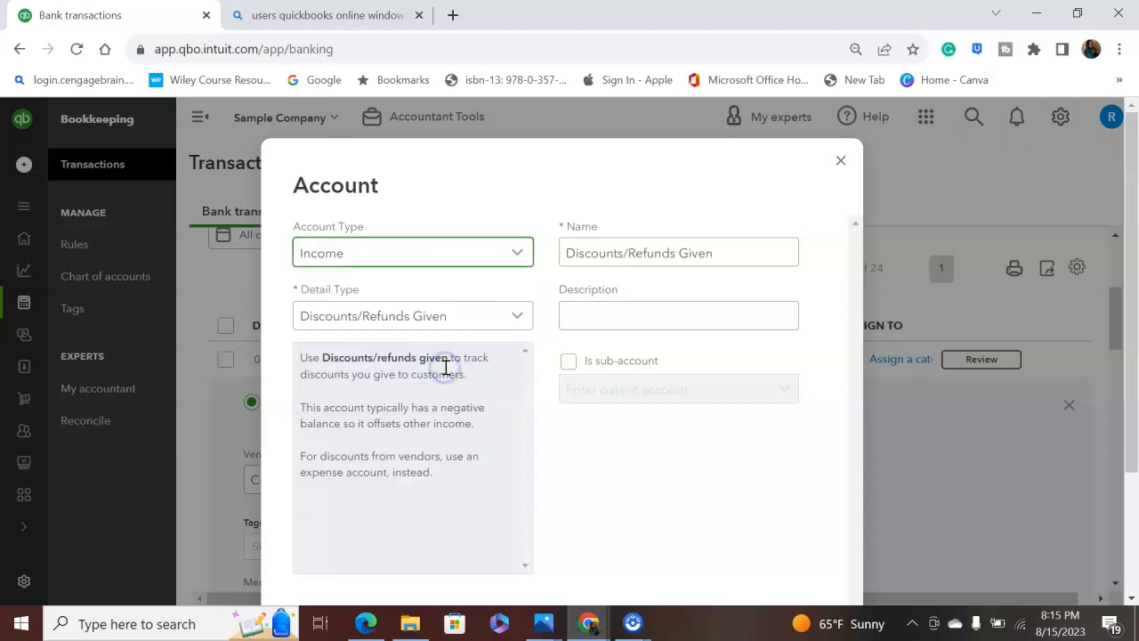
- Set the new account's detail type and name to Service/Fee Income, and save it as the A Rental transaction's category
{"action": "left_click", "coordinate": [521, 318]}
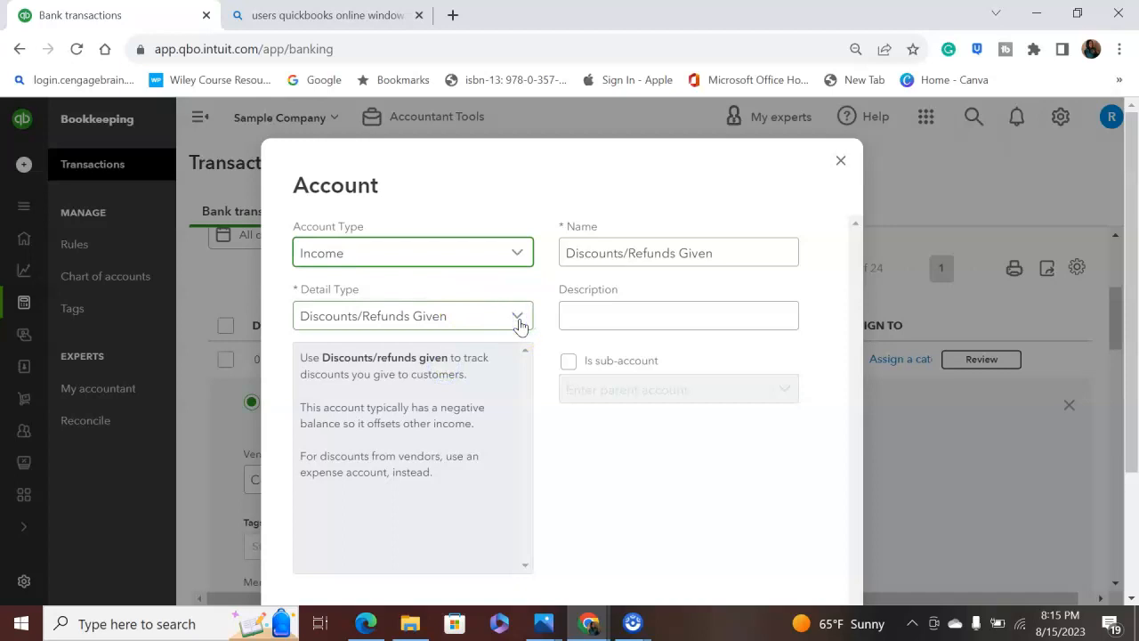
{"action": "left_click", "coordinate": [520, 322]}
{"action": "left_click_drag", "start_coordinate": [761, 260], "coordinate": [392, 269]}
{"action": "key", "text": "BackSpace"}
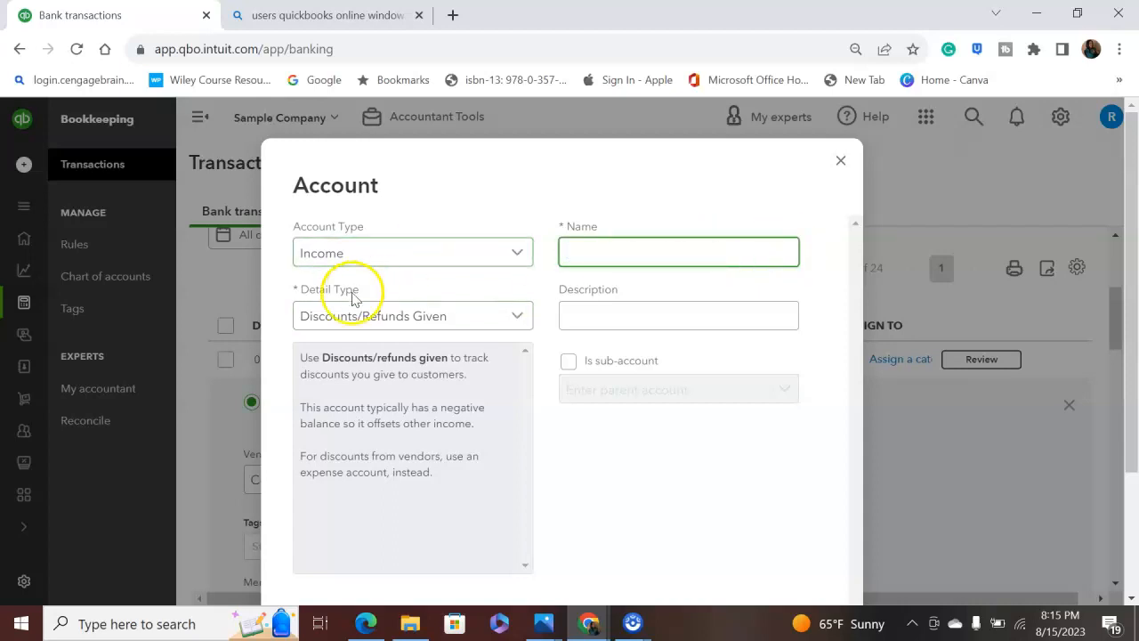
{"action": "left_click", "coordinate": [430, 318]}
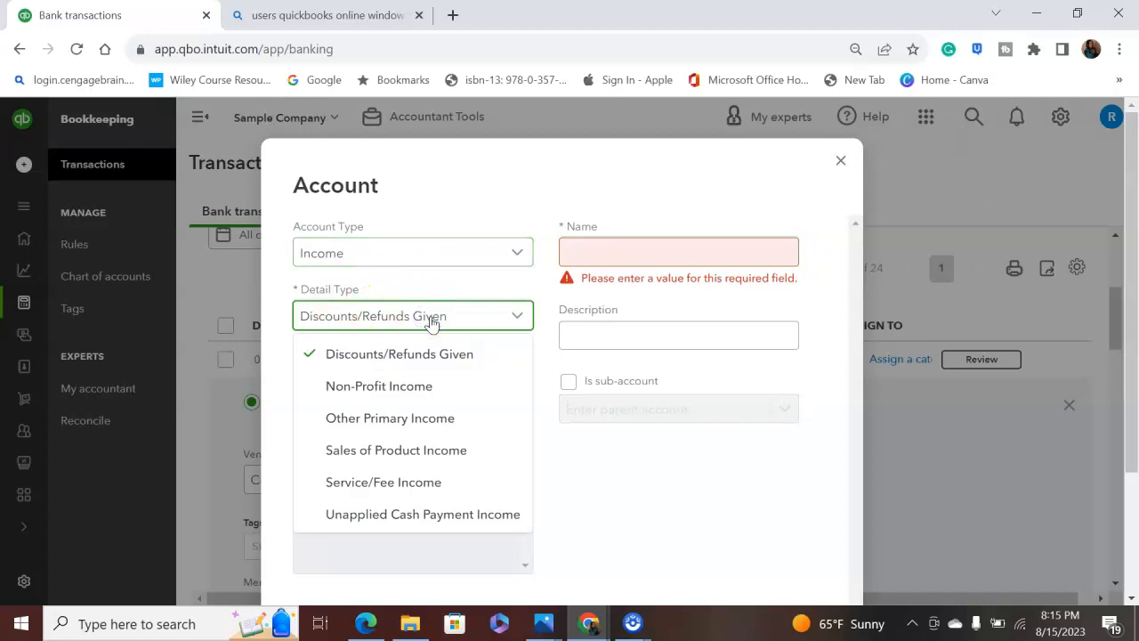
{"action": "left_click", "coordinate": [433, 498]}
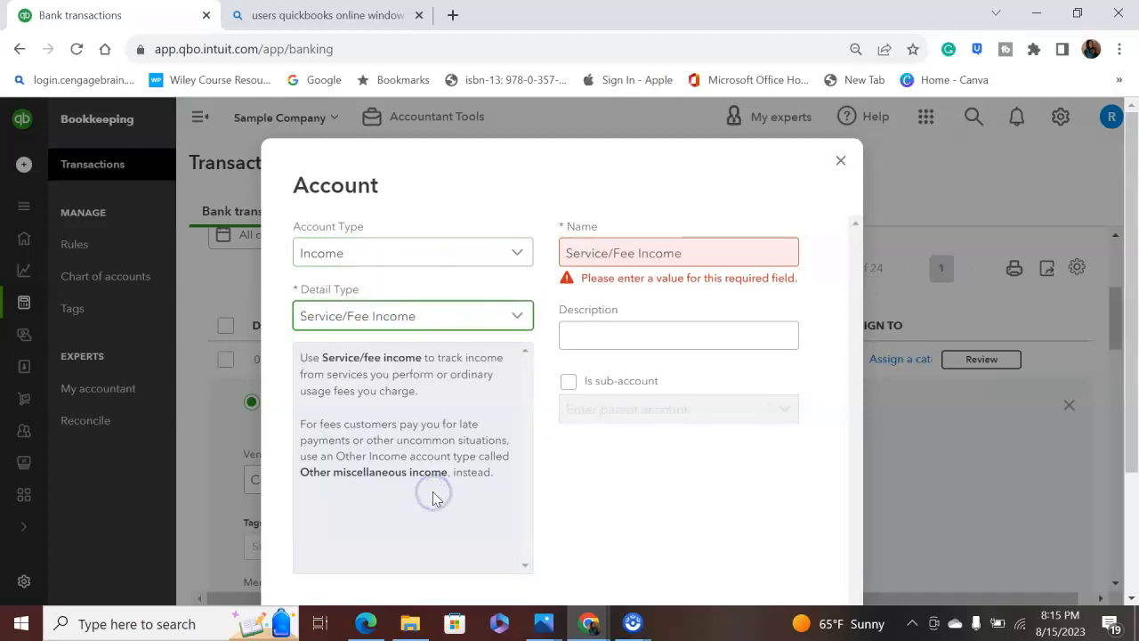
{"action": "left_click", "coordinate": [732, 252]}
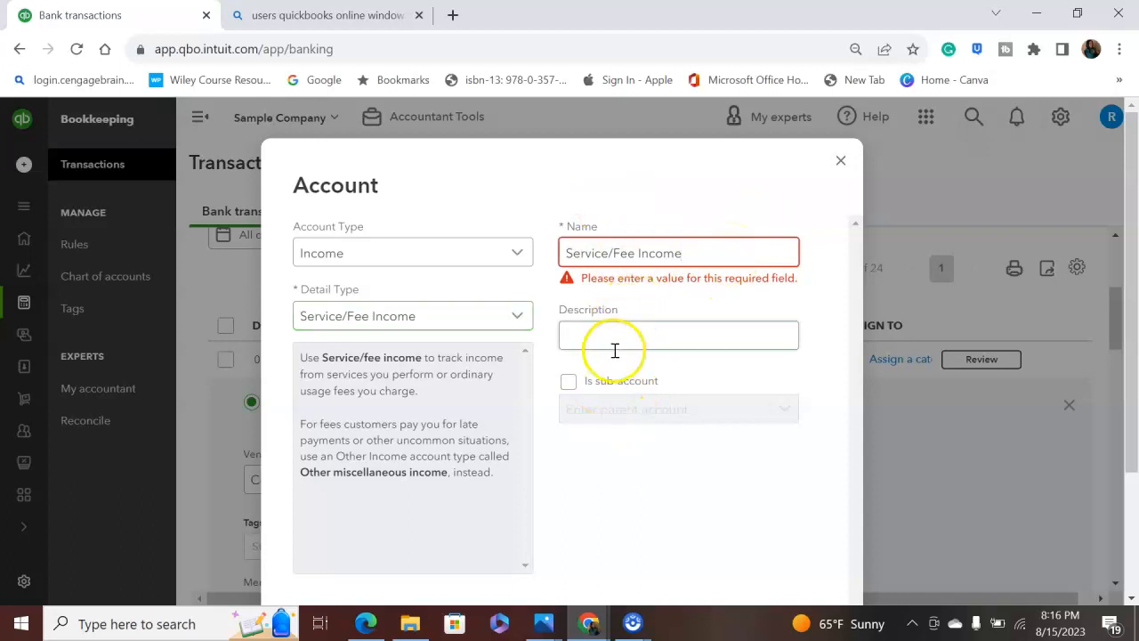
{"action": "left_click_drag", "start_coordinate": [1128, 318], "coordinate": [1132, 489]}
{"action": "left_click", "coordinate": [739, 521]}
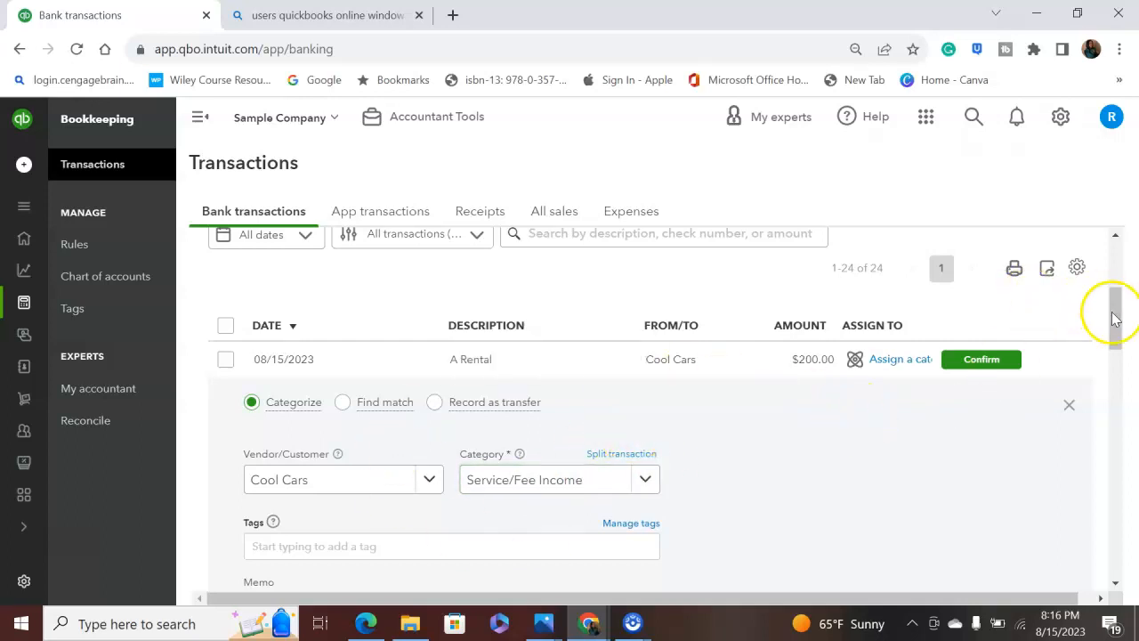
{"action": "left_click_drag", "start_coordinate": [1115, 310], "coordinate": [1121, 345]}
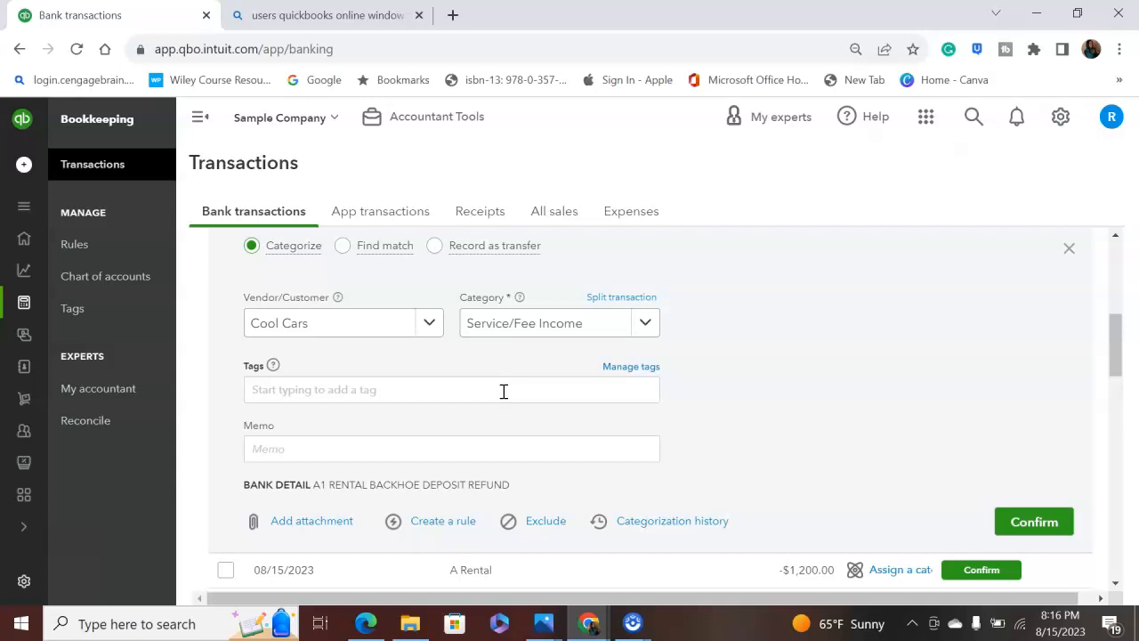
- Add the memo "This was a deposit refund" to the $200.00 A Rental transaction and confirm its categorization
{"action": "left_click", "coordinate": [481, 451]}
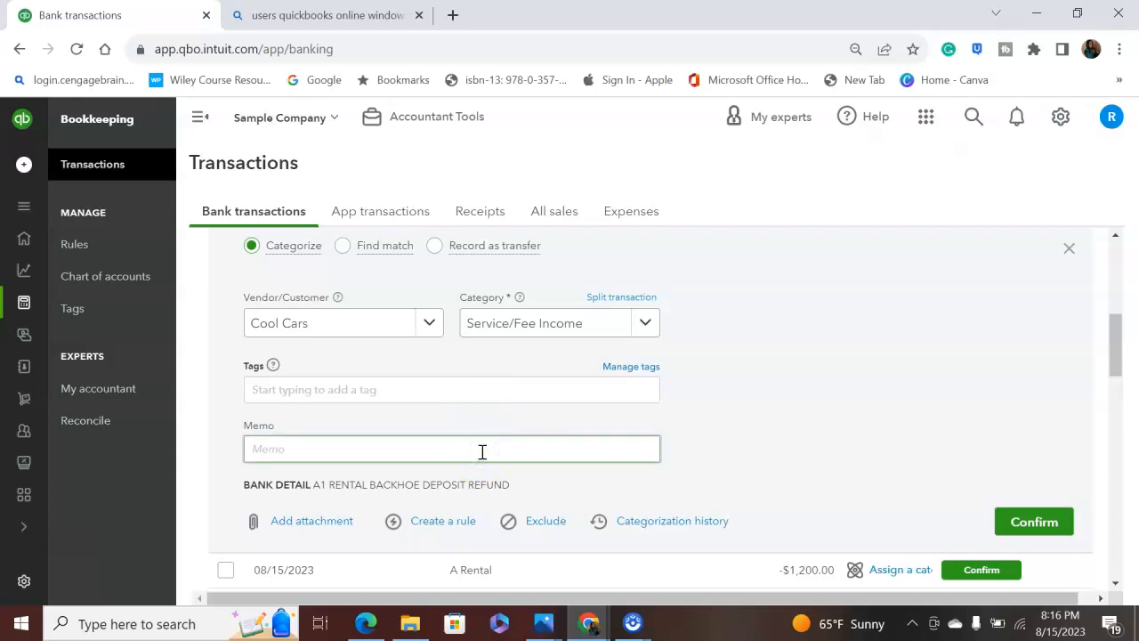
{"action": "type", "text": "This was a deposit reutrn"}
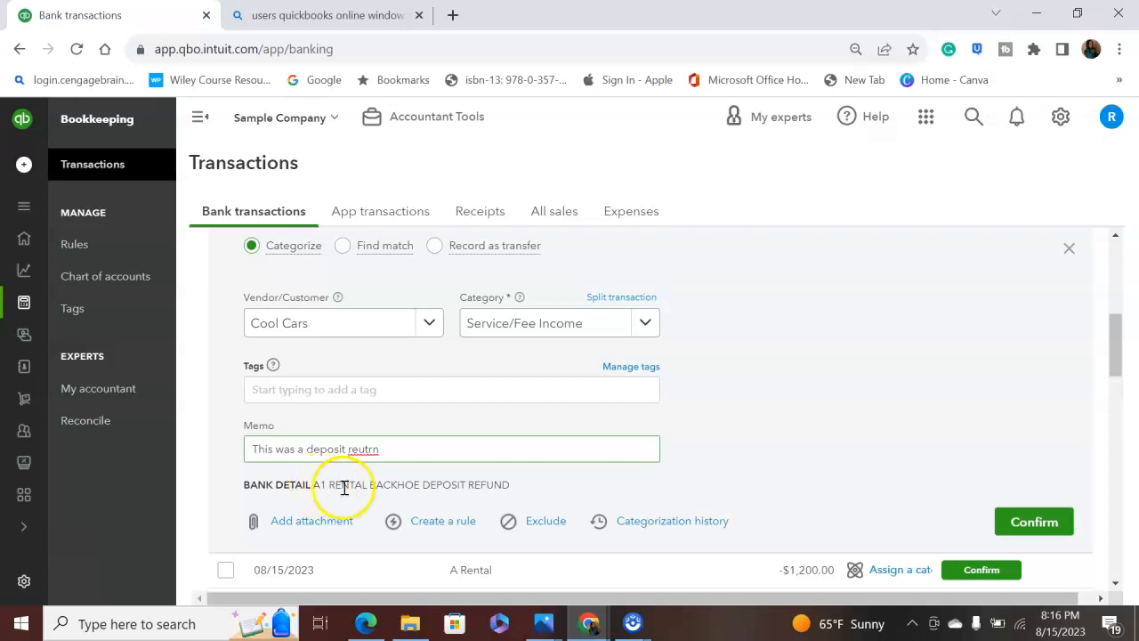
{"action": "key", "text": "BackSpace"}
{"action": "key", "text": "BackSpace"}
{"action": "key", "text": "BackSpace"}
{"action": "key", "text": "BackSpace"}
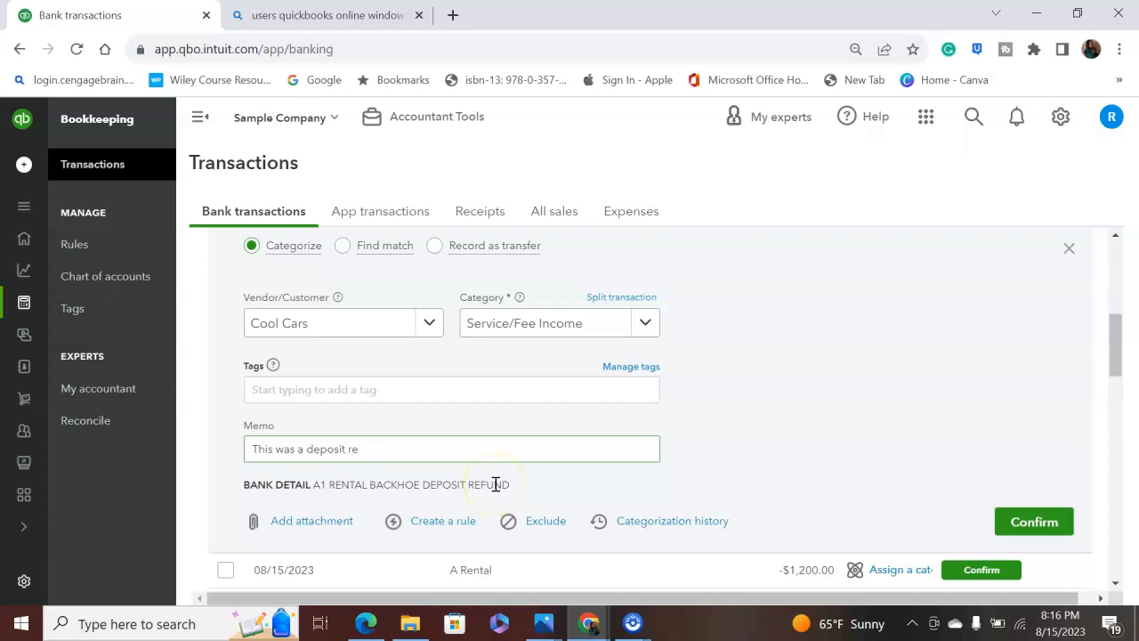
{"action": "type", "text": "fund"}
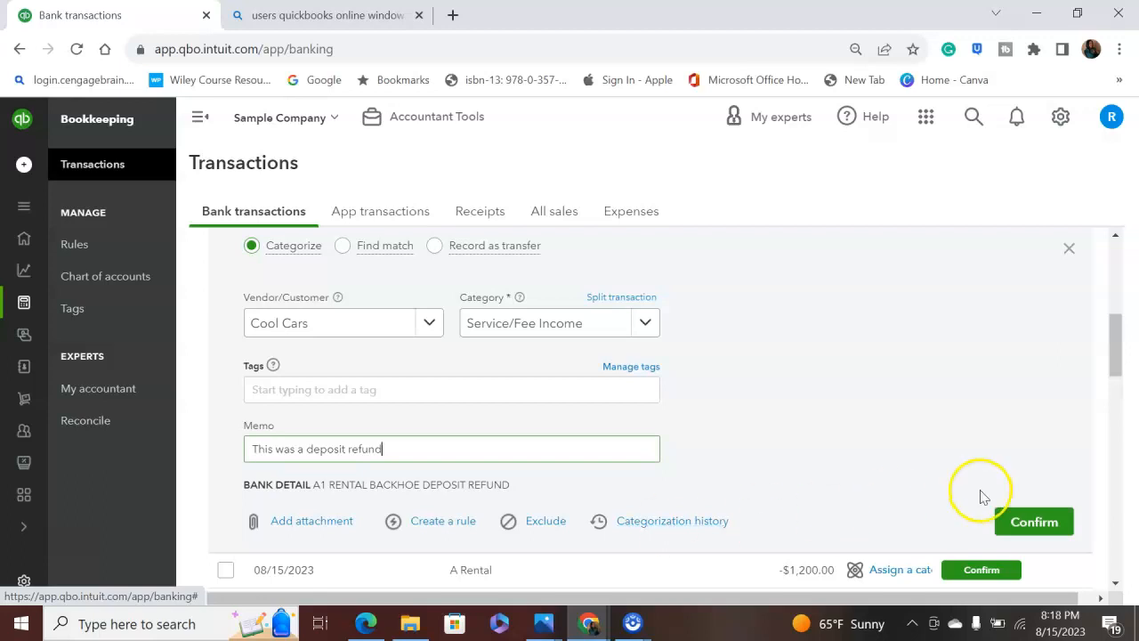
{"action": "left_click", "coordinate": [1029, 529]}
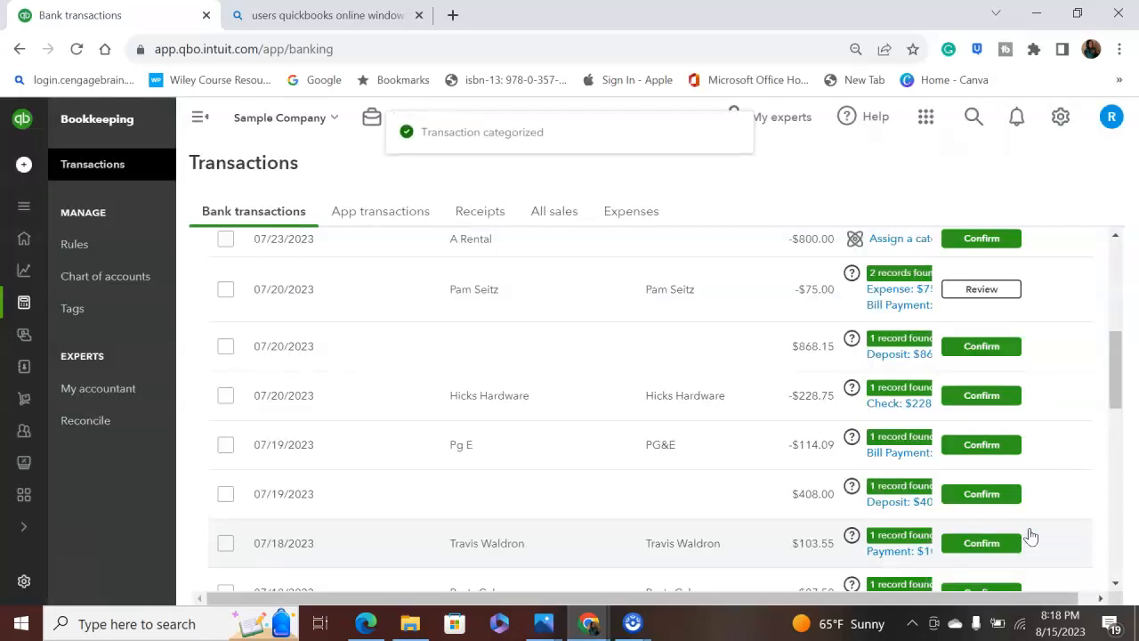
- Expand the -$75.00 transaction dated 07/20/2023 and look over the list of new transaction types before closing it
{"action": "mouse_move", "coordinate": [1112, 376]}
{"action": "left_mouse_down"}
{"action": "mouse_move", "coordinate": [1116, 340]}
{"action": "mouse_move", "coordinate": [1122, 364]}
{"action": "left_mouse_up"}
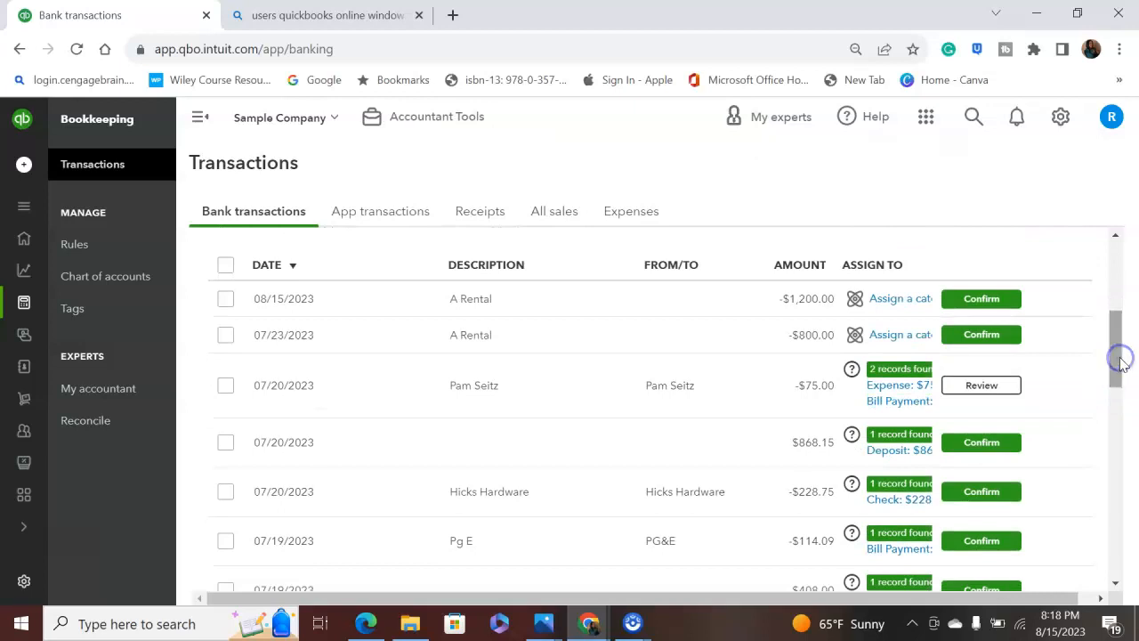
{"action": "left_click", "coordinate": [688, 390]}
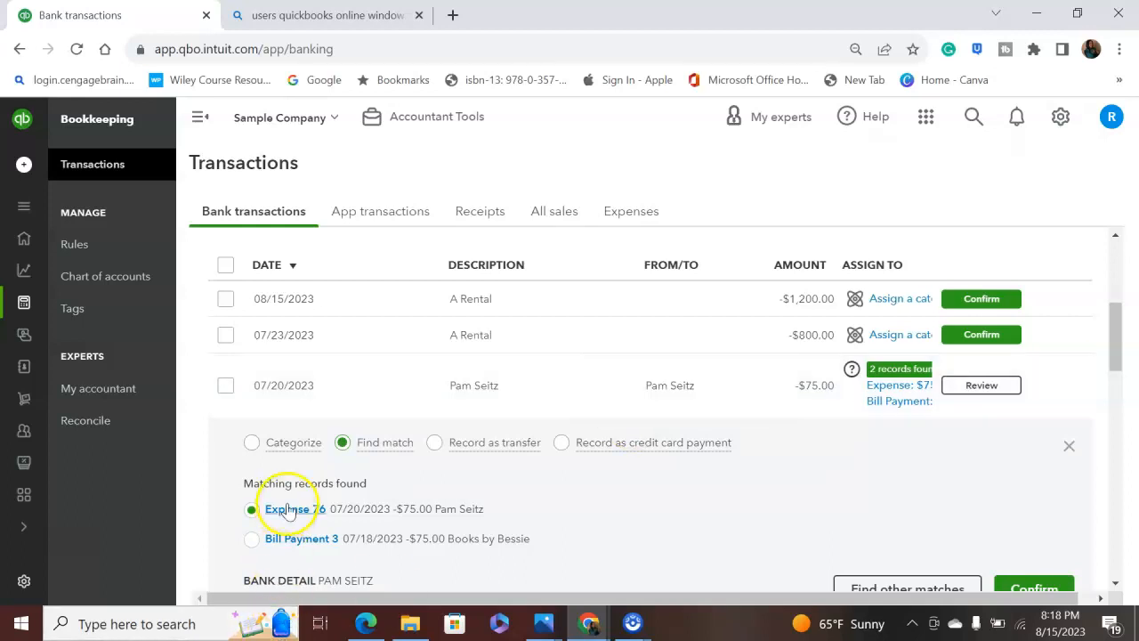
{"action": "mouse_move", "coordinate": [24, 167]}
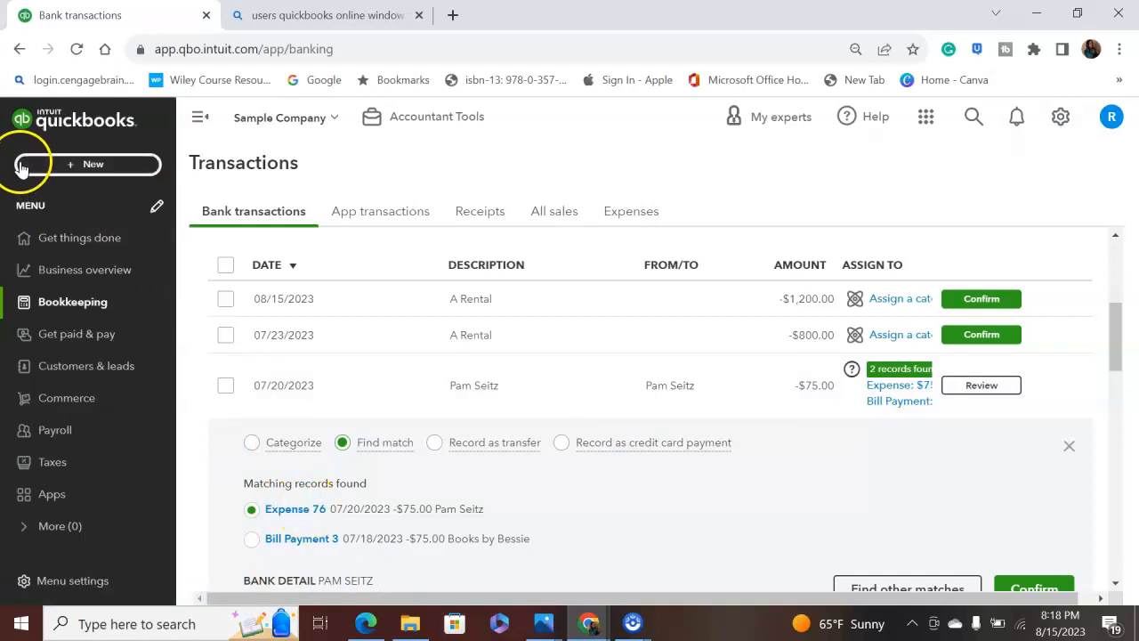
{"action": "left_click", "coordinate": [21, 166]}
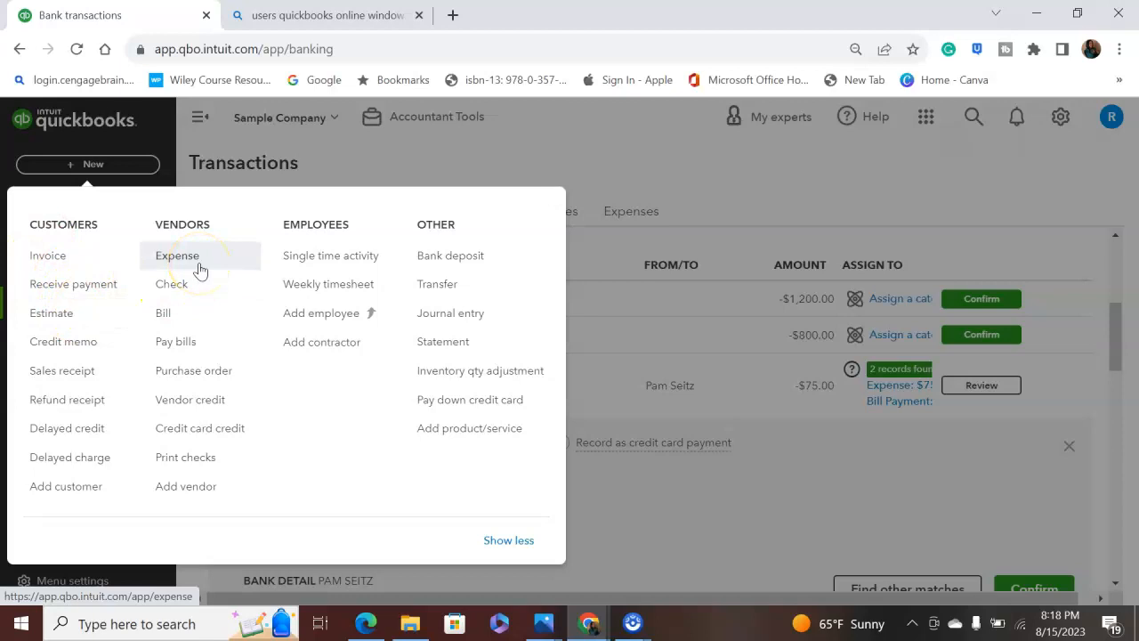
{"action": "left_click", "coordinate": [651, 452]}
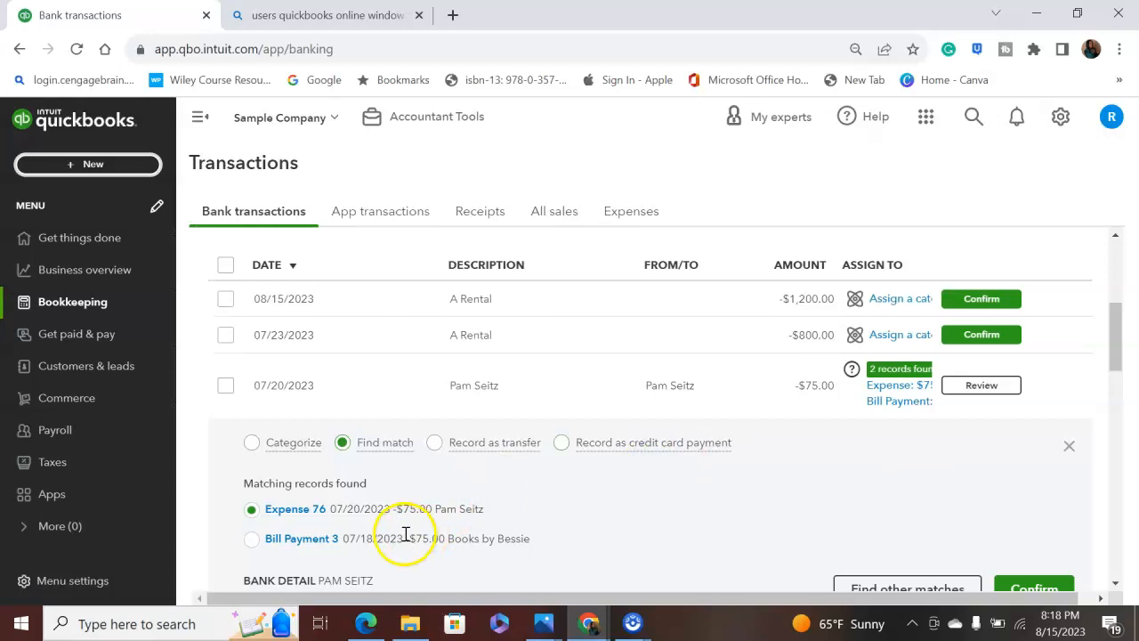
- Examine the Categorize, Record as transfer and Record as credit card payment options of the -$75.00 transaction, including the transfer account choices
{"action": "left_click_drag", "start_coordinate": [1118, 332], "coordinate": [1125, 360]}
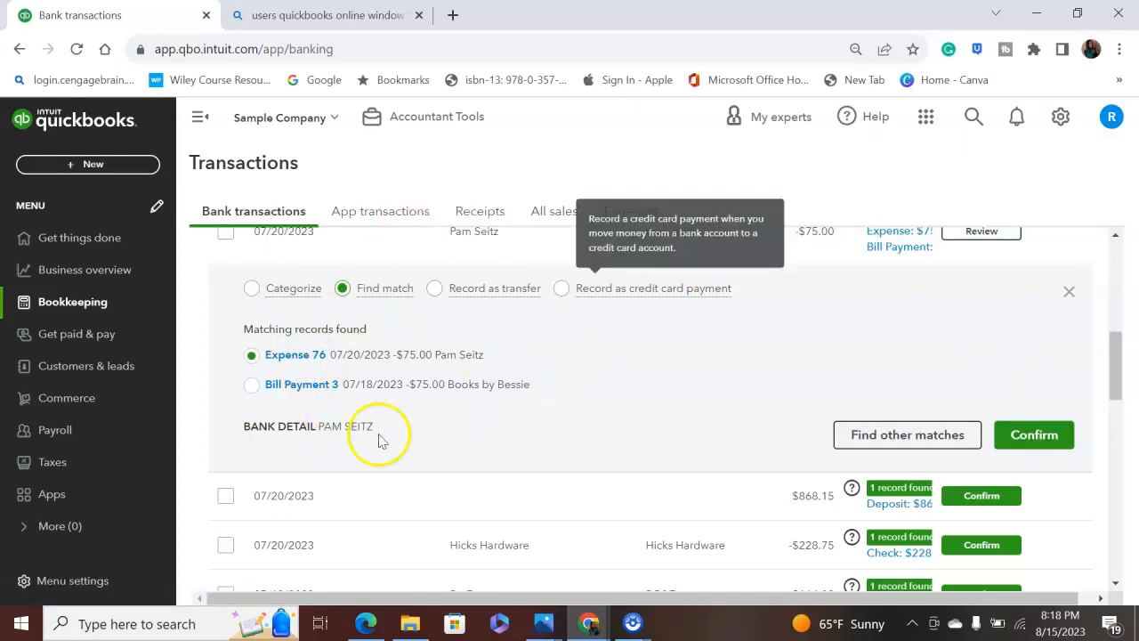
{"action": "left_click", "coordinate": [253, 290]}
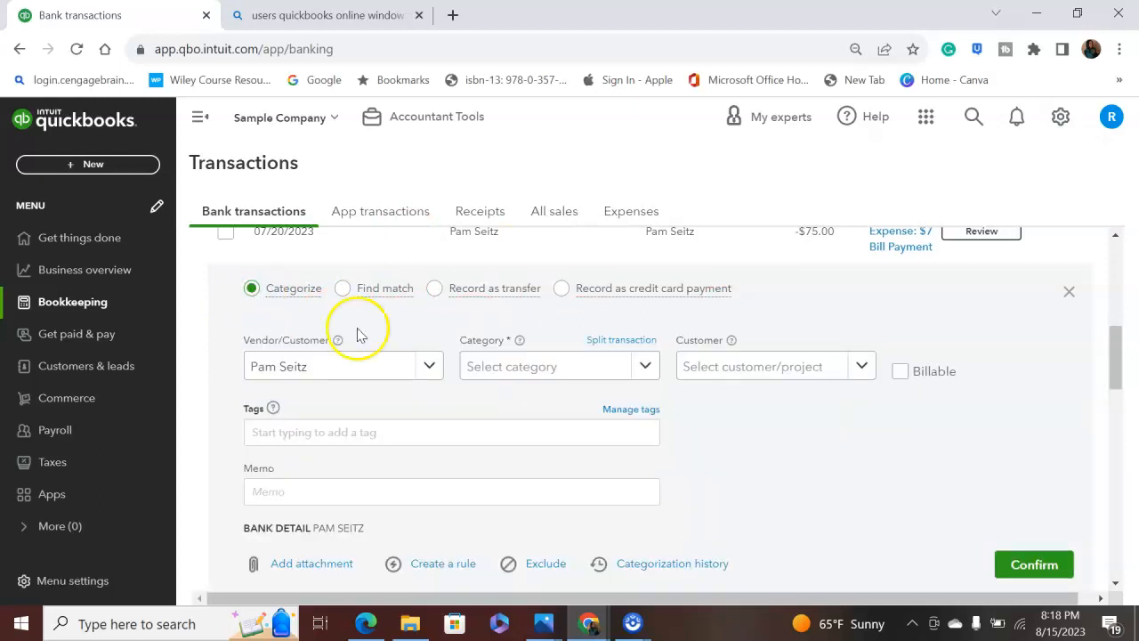
{"action": "left_click", "coordinate": [433, 294]}
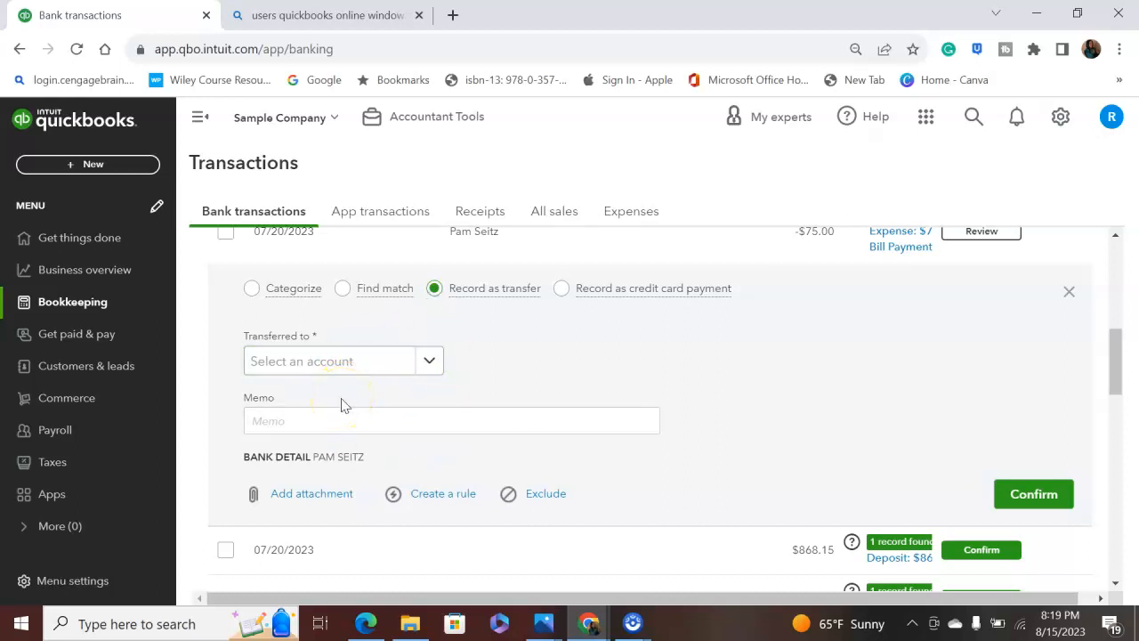
{"action": "left_click", "coordinate": [423, 368]}
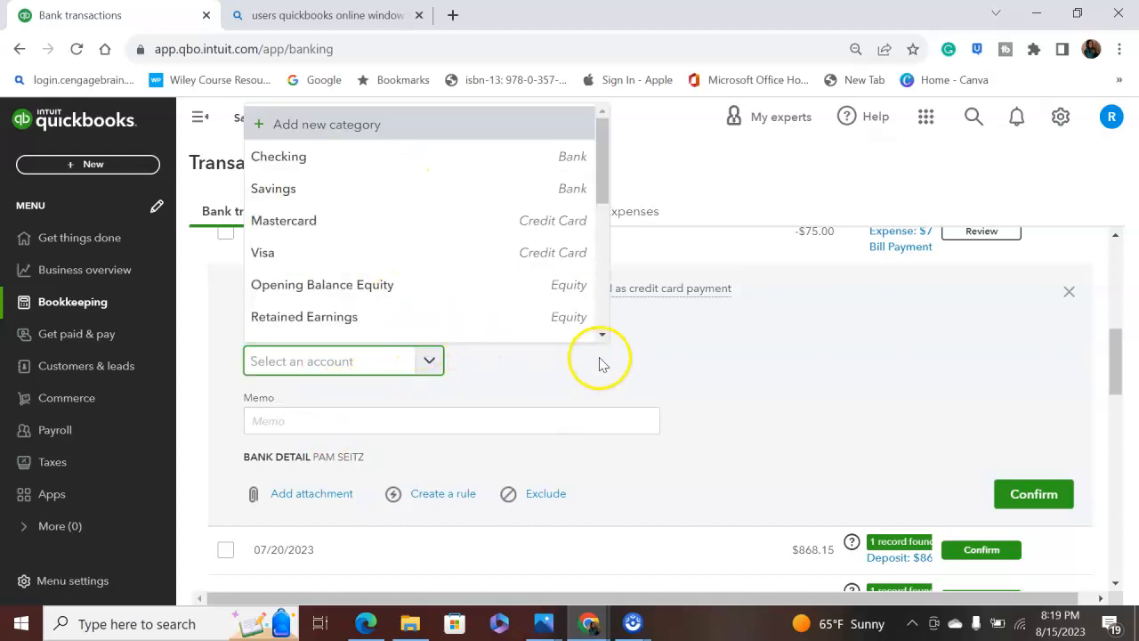
{"action": "left_click", "coordinate": [585, 400]}
{"action": "left_click", "coordinate": [562, 289]}
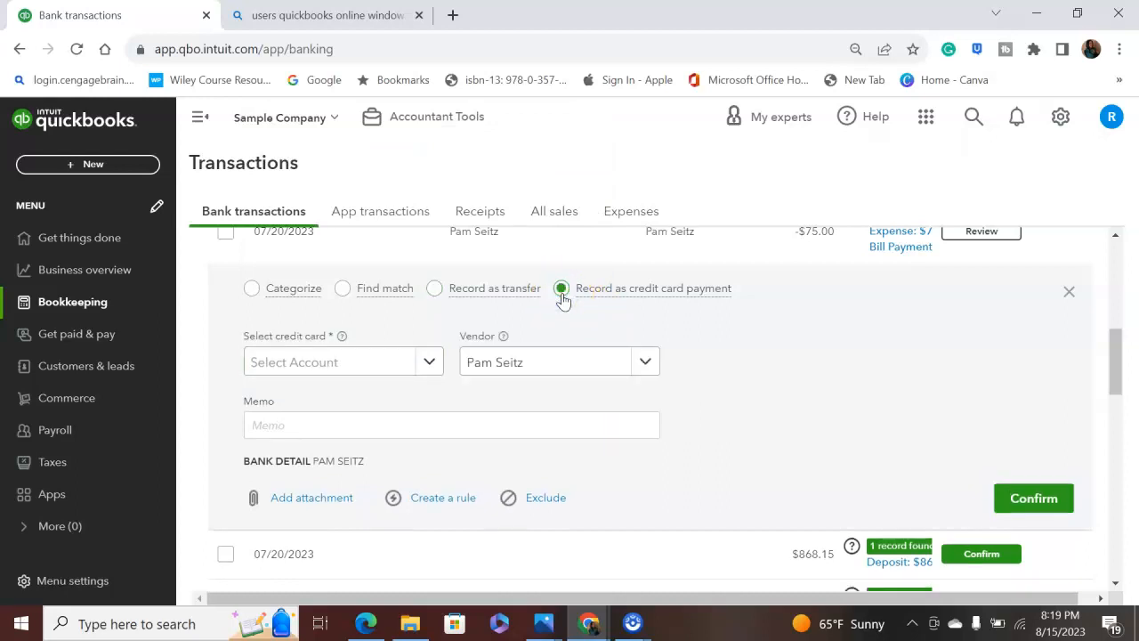
- Set the -$75.00 transaction back to Find match and confirm its match with Expense 76
{"action": "left_click_drag", "start_coordinate": [1119, 348], "coordinate": [1119, 256]}
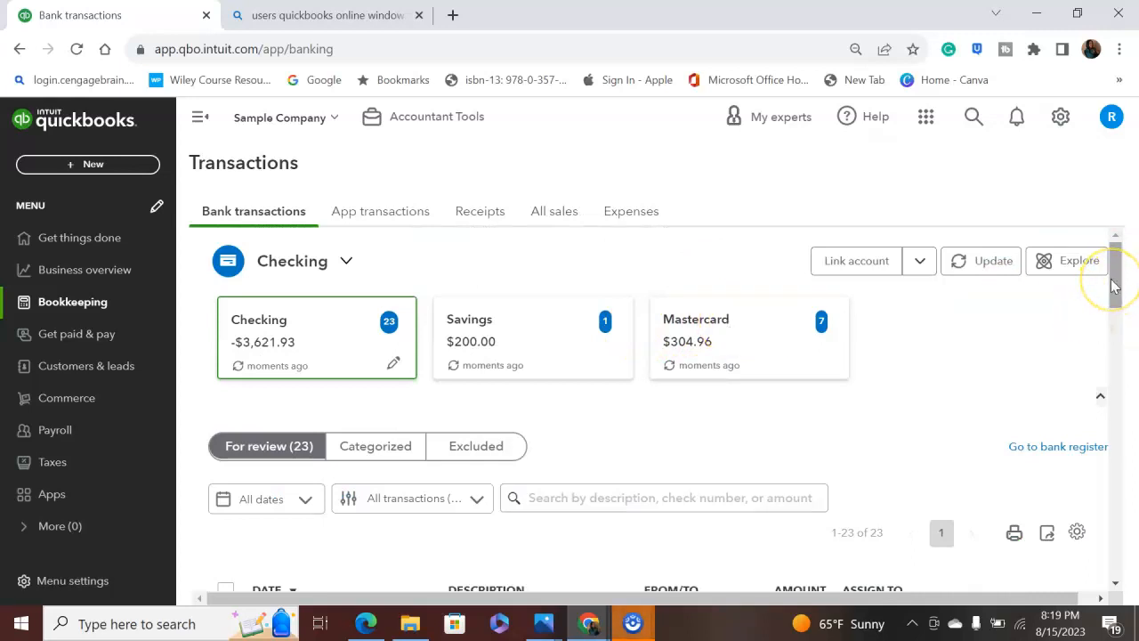
{"action": "left_click_drag", "start_coordinate": [1114, 285], "coordinate": [1118, 358]}
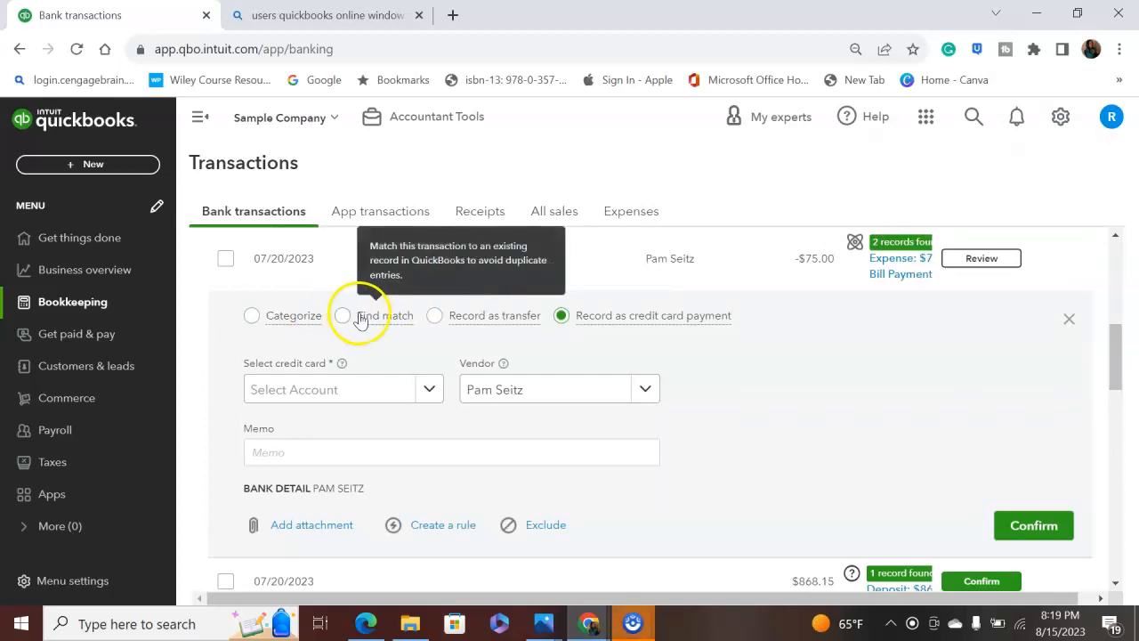
{"action": "left_click", "coordinate": [358, 318]}
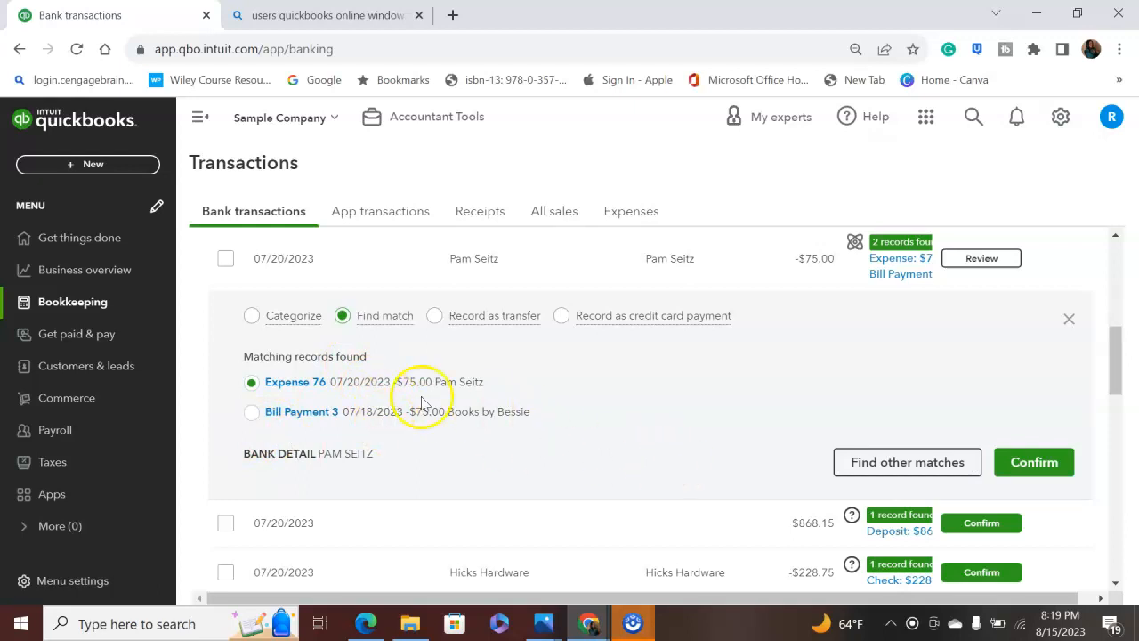
{"action": "left_click", "coordinate": [1057, 466]}
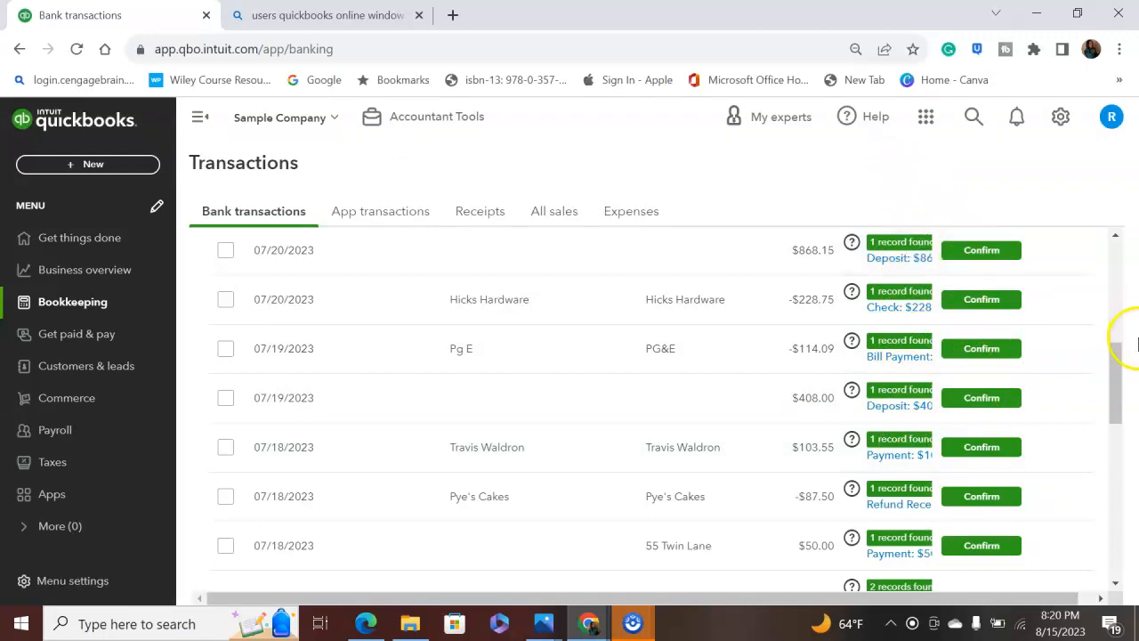
- Review which customer, vendor, employee and other transactions can be created, and close the list
{"action": "left_click_drag", "start_coordinate": [1119, 406], "coordinate": [1107, 307]}
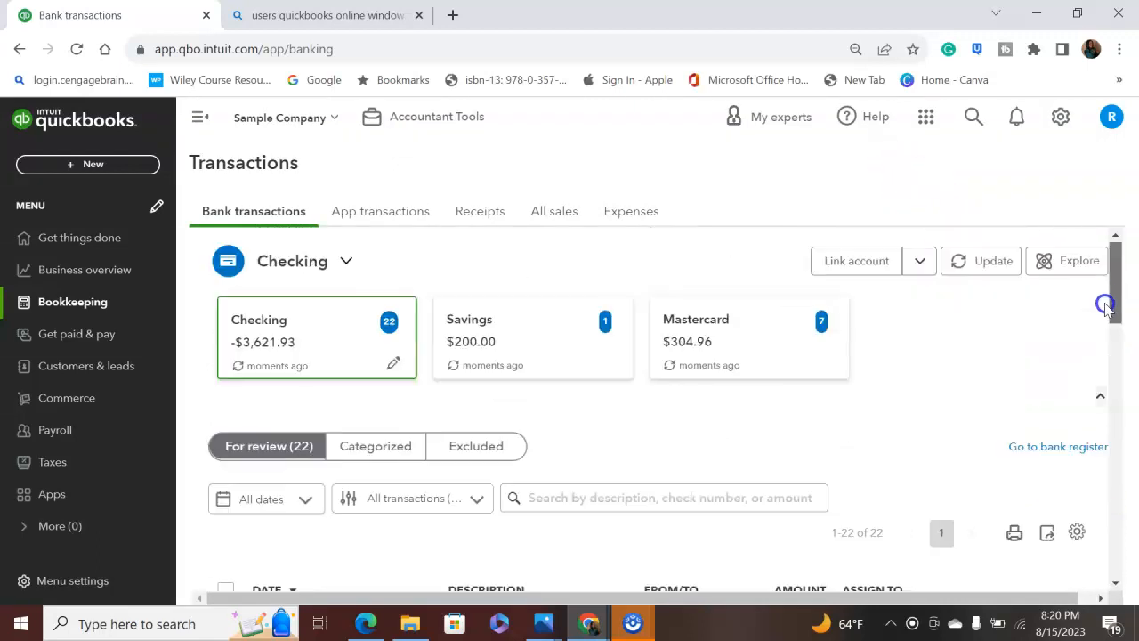
{"action": "left_click", "coordinate": [94, 165]}
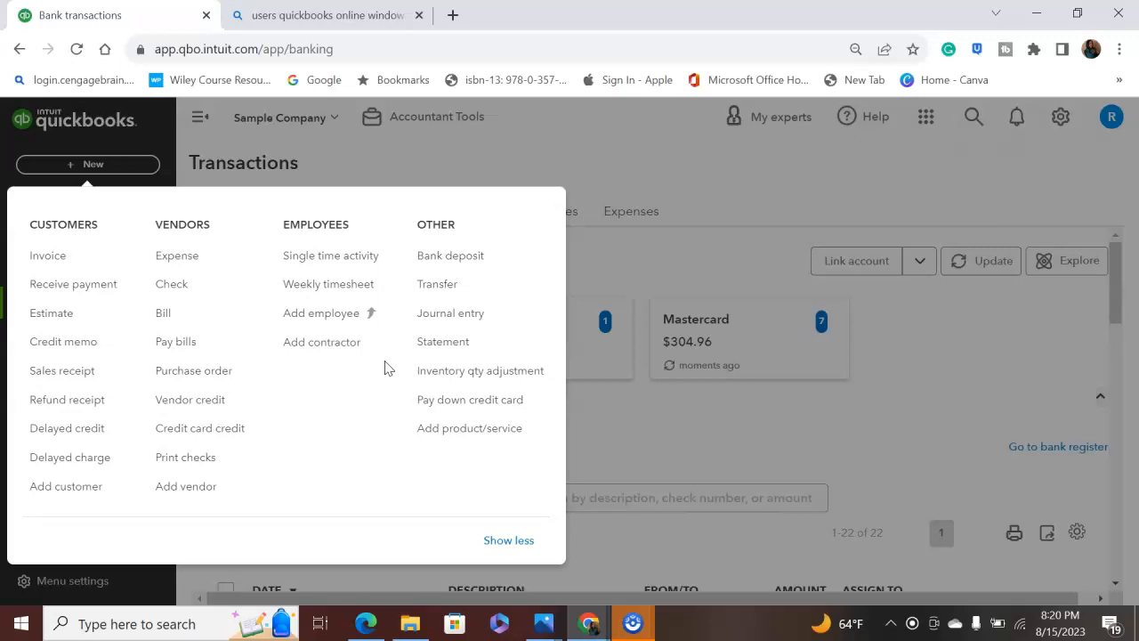
{"action": "left_click", "coordinate": [527, 172]}
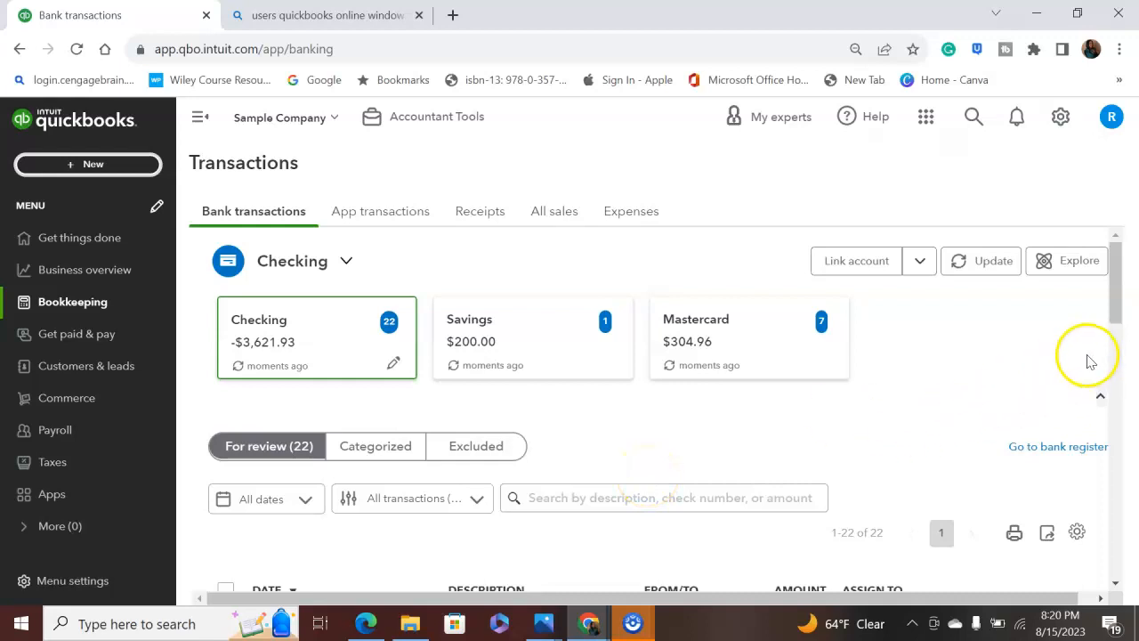
- Open the Checking account's bank register, dismiss the Register basics tour and review the recorded transactions
{"action": "left_click", "coordinate": [1043, 449]}
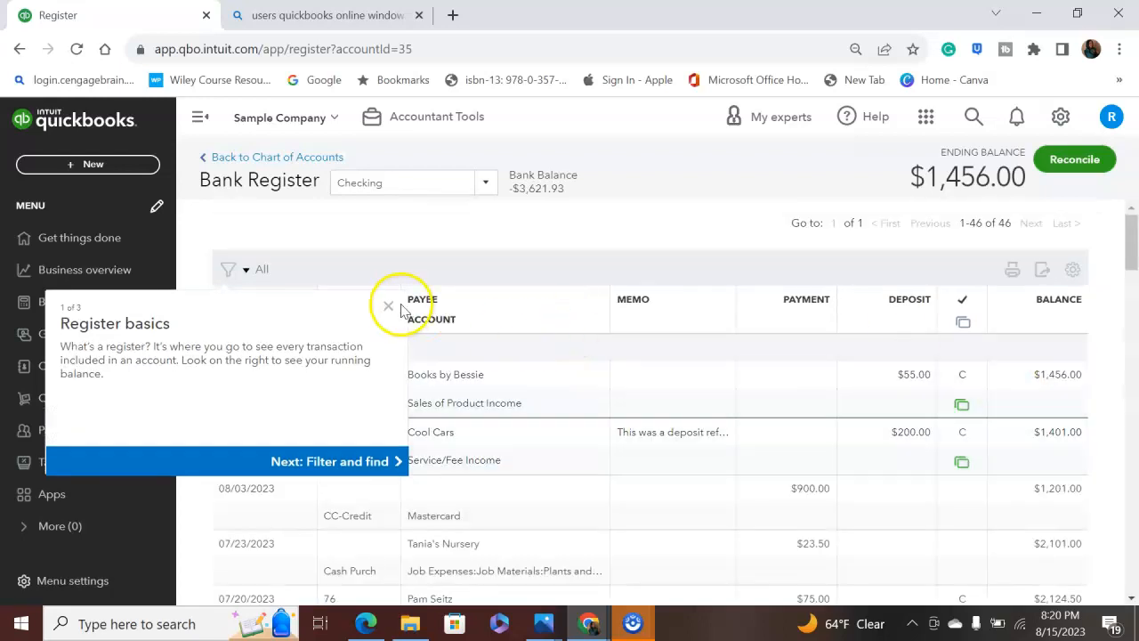
{"action": "left_click", "coordinate": [389, 309]}
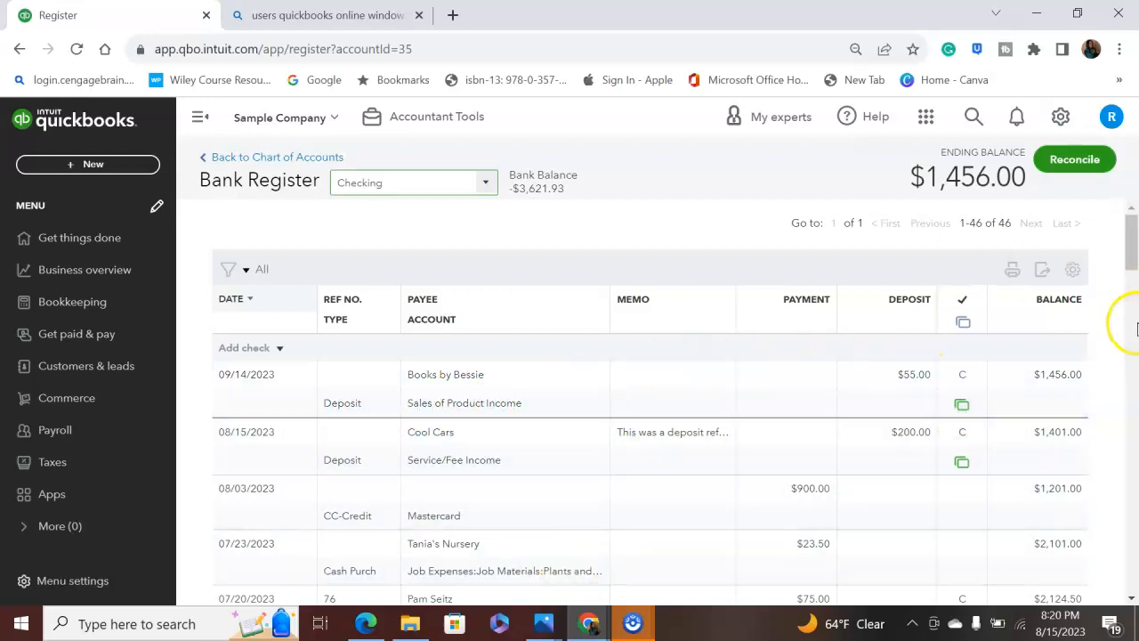
{"action": "left_click_drag", "start_coordinate": [1132, 252], "coordinate": [1090, 241]}
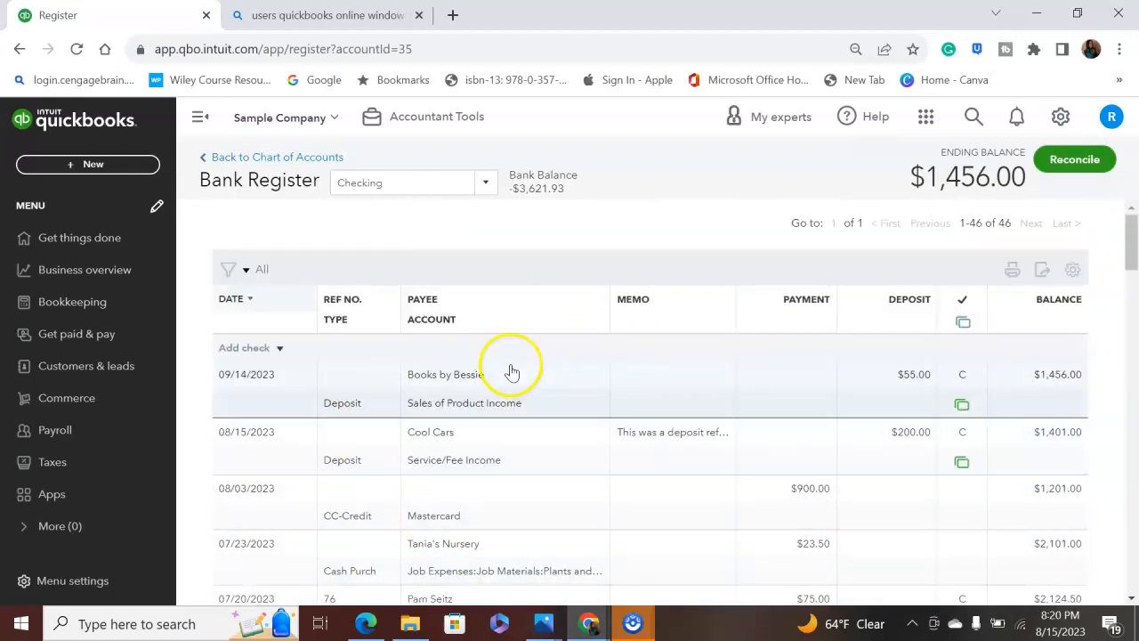
- Return to the chart of accounts, look through its account types and run the report for the Design income account
{"action": "left_click", "coordinate": [221, 160]}
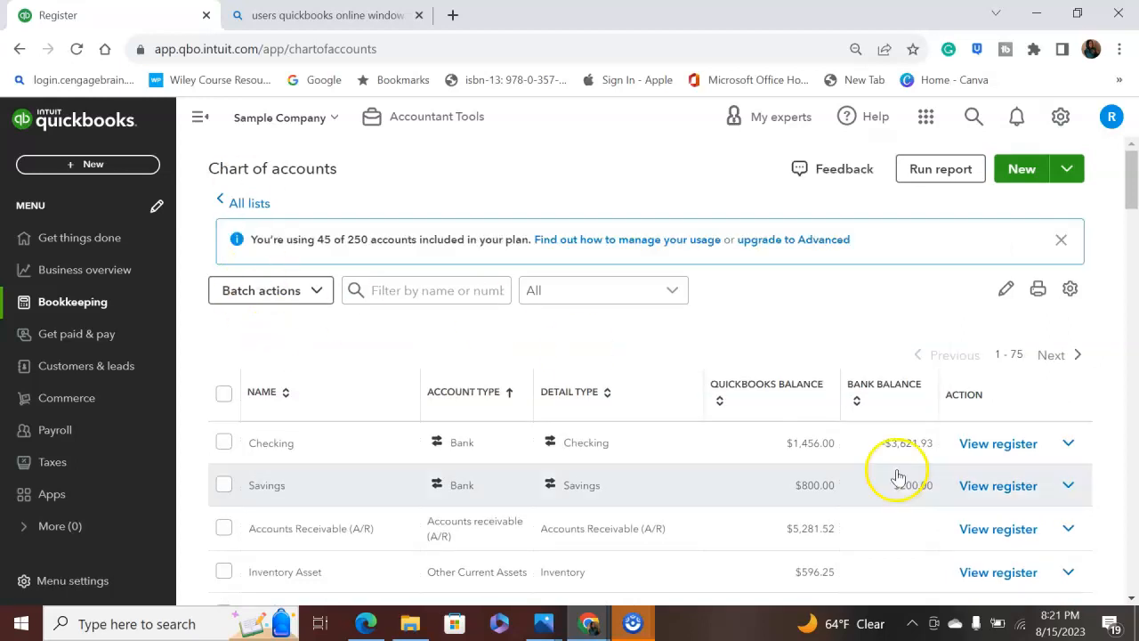
{"action": "left_click_drag", "start_coordinate": [1135, 192], "coordinate": [1135, 280]}
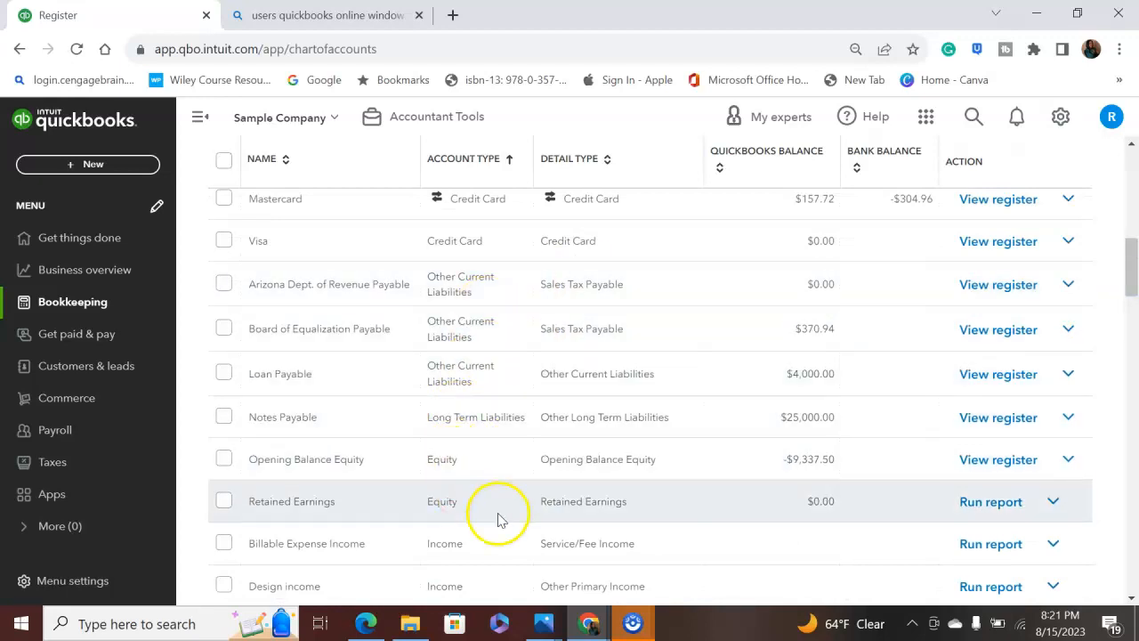
{"action": "left_click_drag", "start_coordinate": [1135, 267], "coordinate": [1135, 330]}
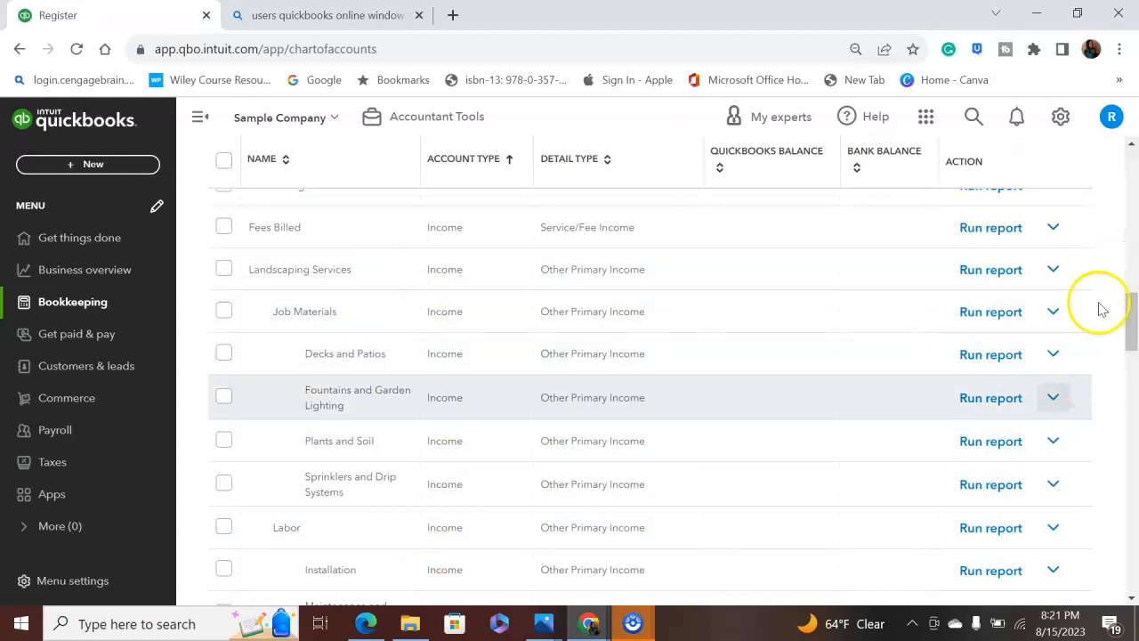
{"action": "left_click_drag", "start_coordinate": [1132, 325], "coordinate": [1121, 203]}
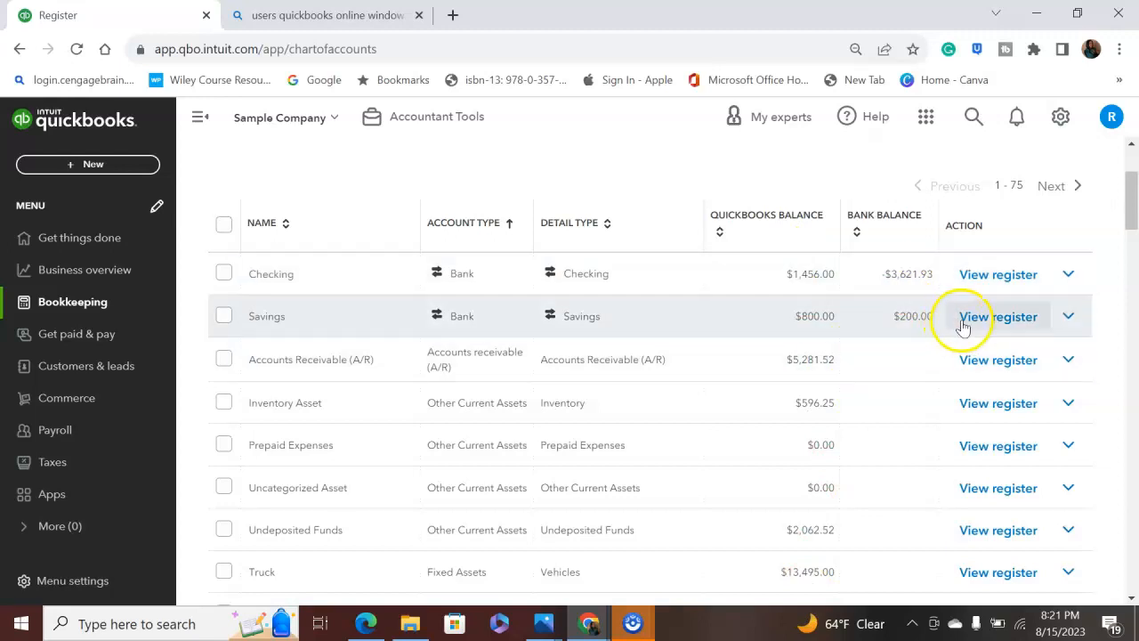
{"action": "left_click_drag", "start_coordinate": [1132, 224], "coordinate": [1132, 329]}
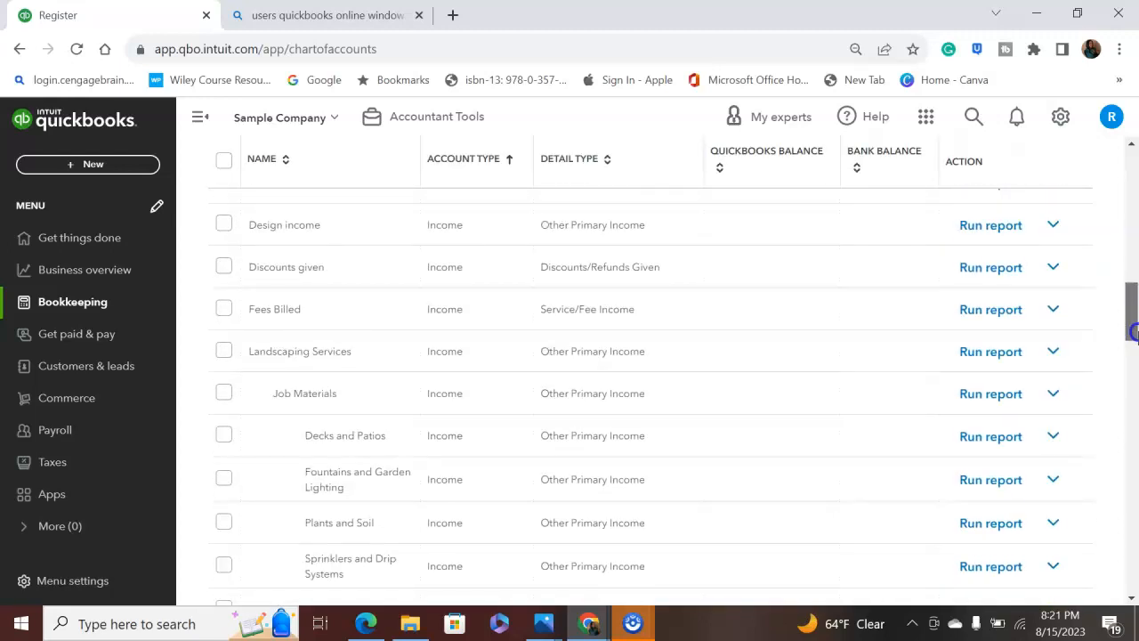
{"action": "left_click", "coordinate": [1018, 233]}
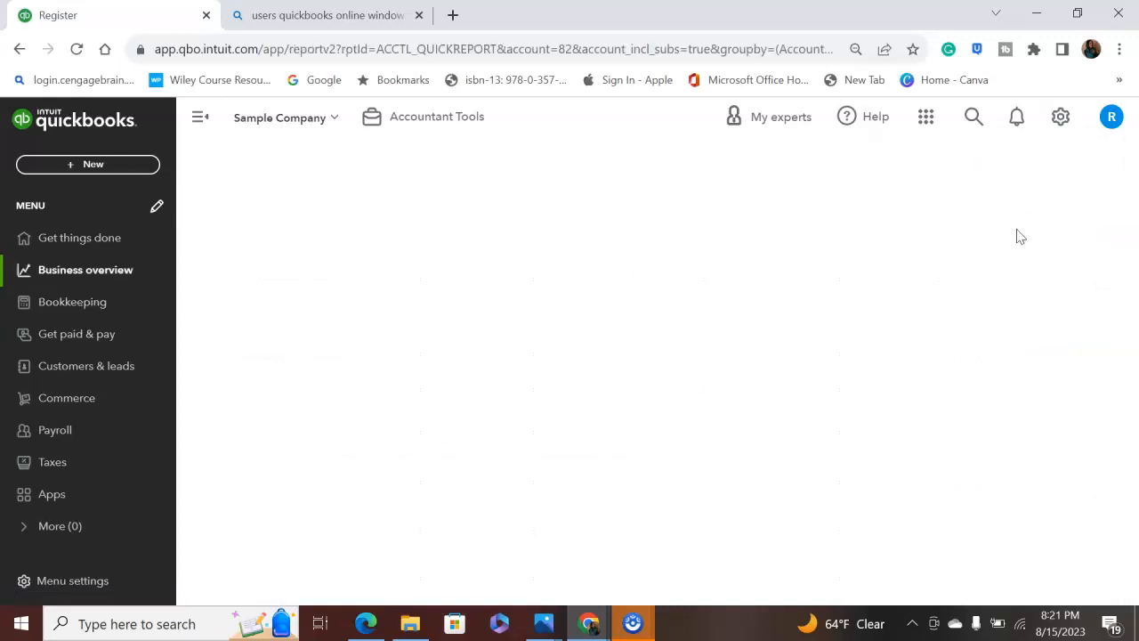